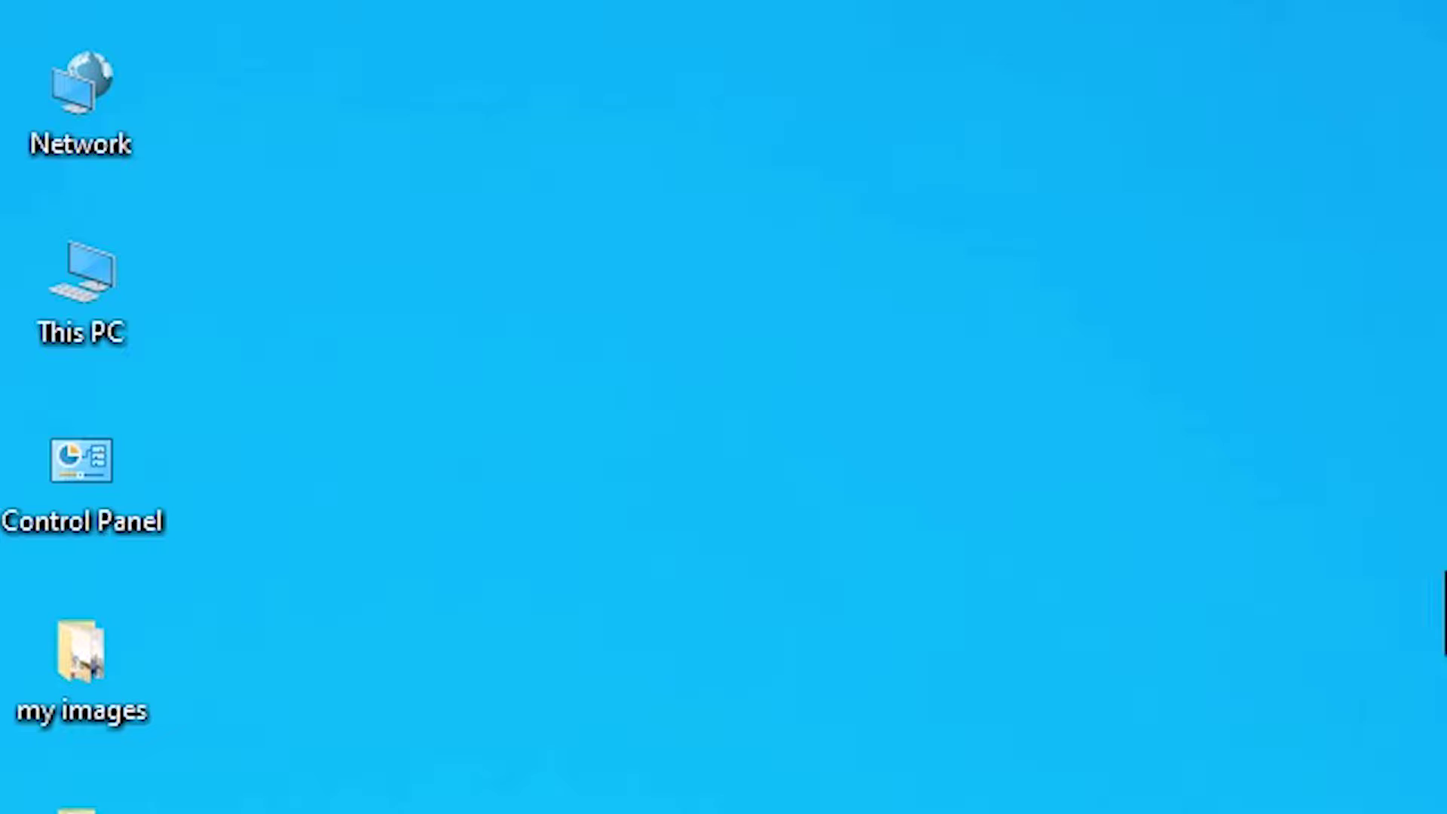
# Step: Check the PC's system specifications from This PC, then close that window
pyautogui.rightClick(134, 297)
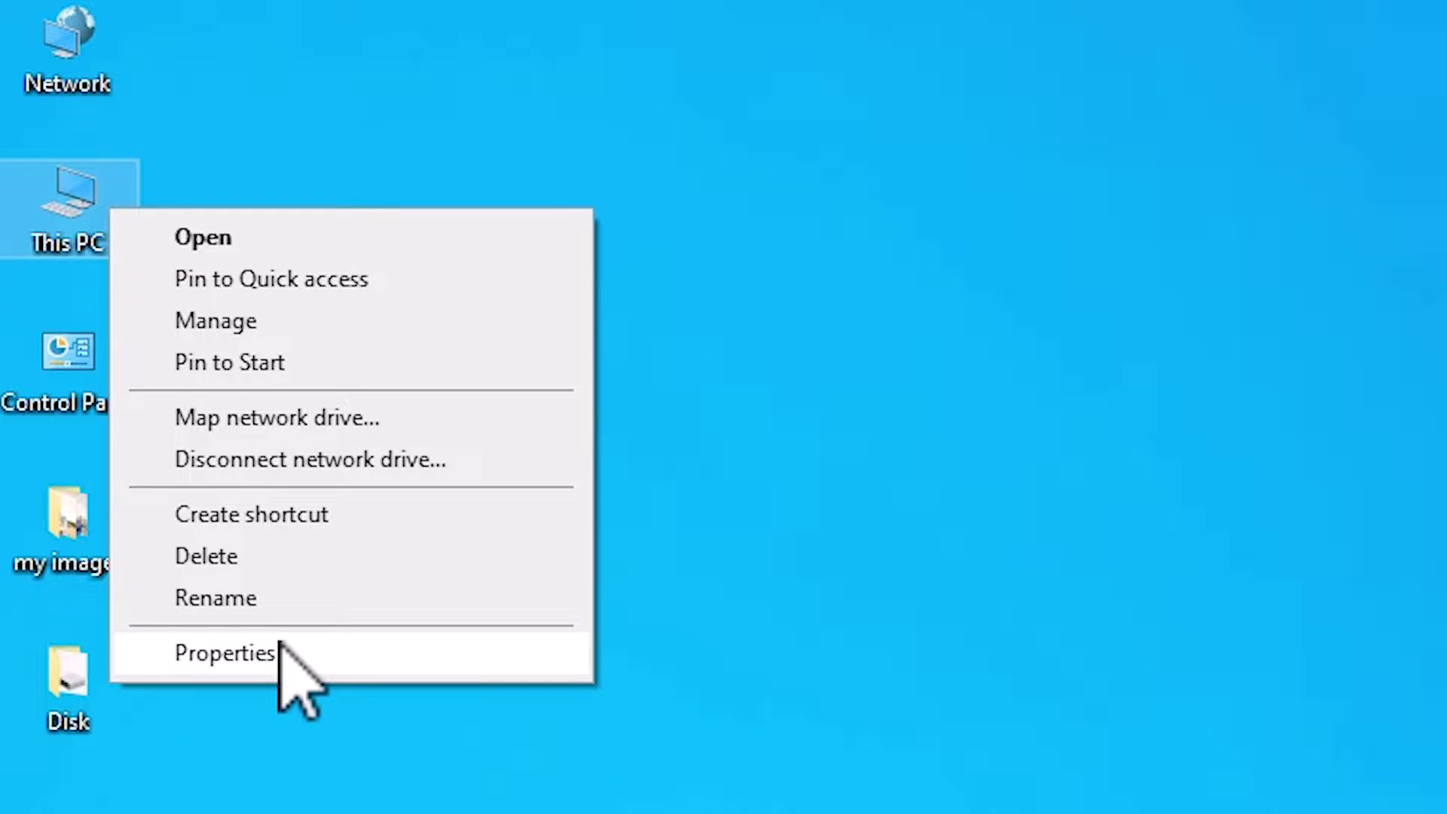
pyautogui.click(280, 652)
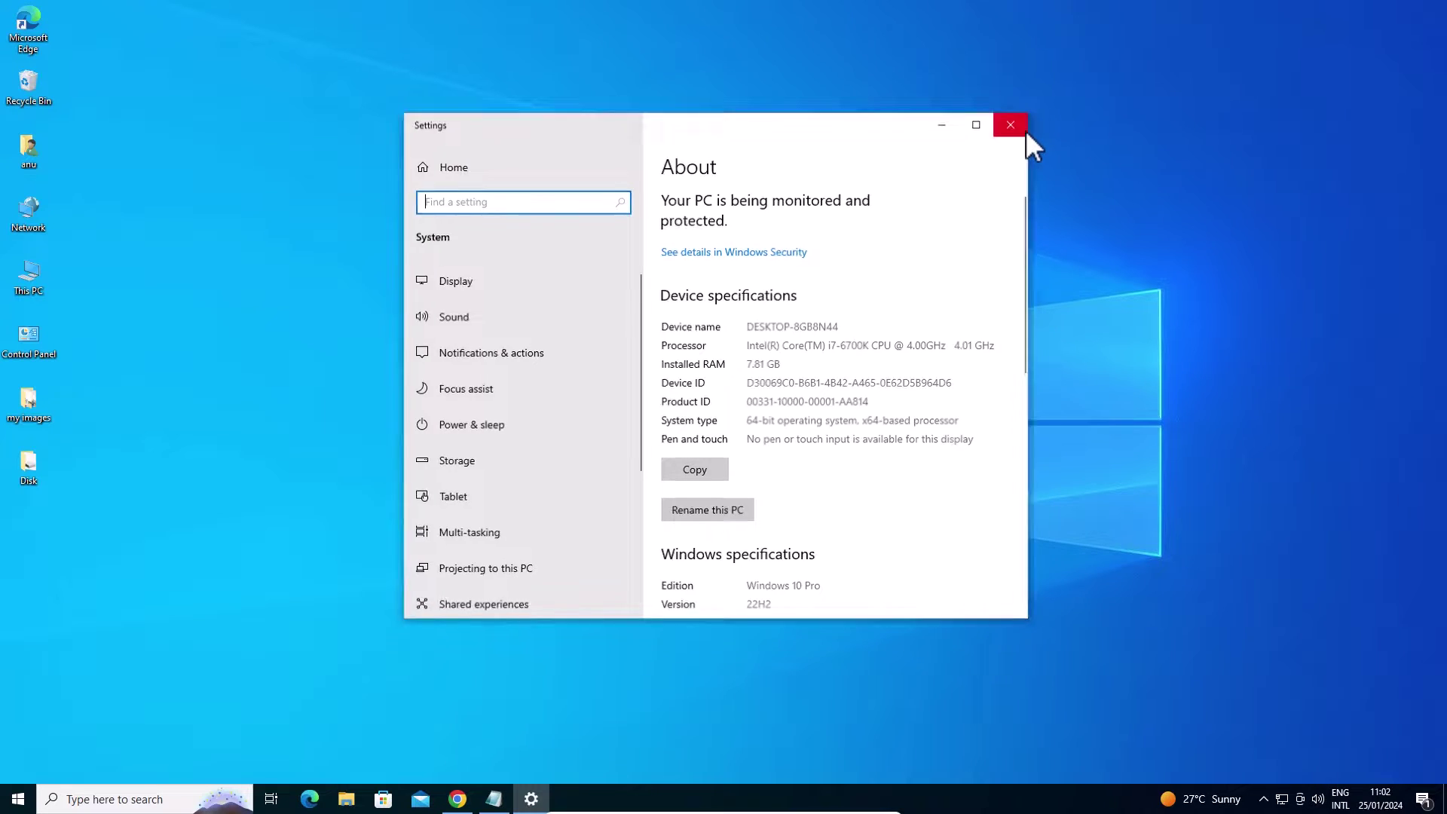
pyautogui.click(1009, 124)
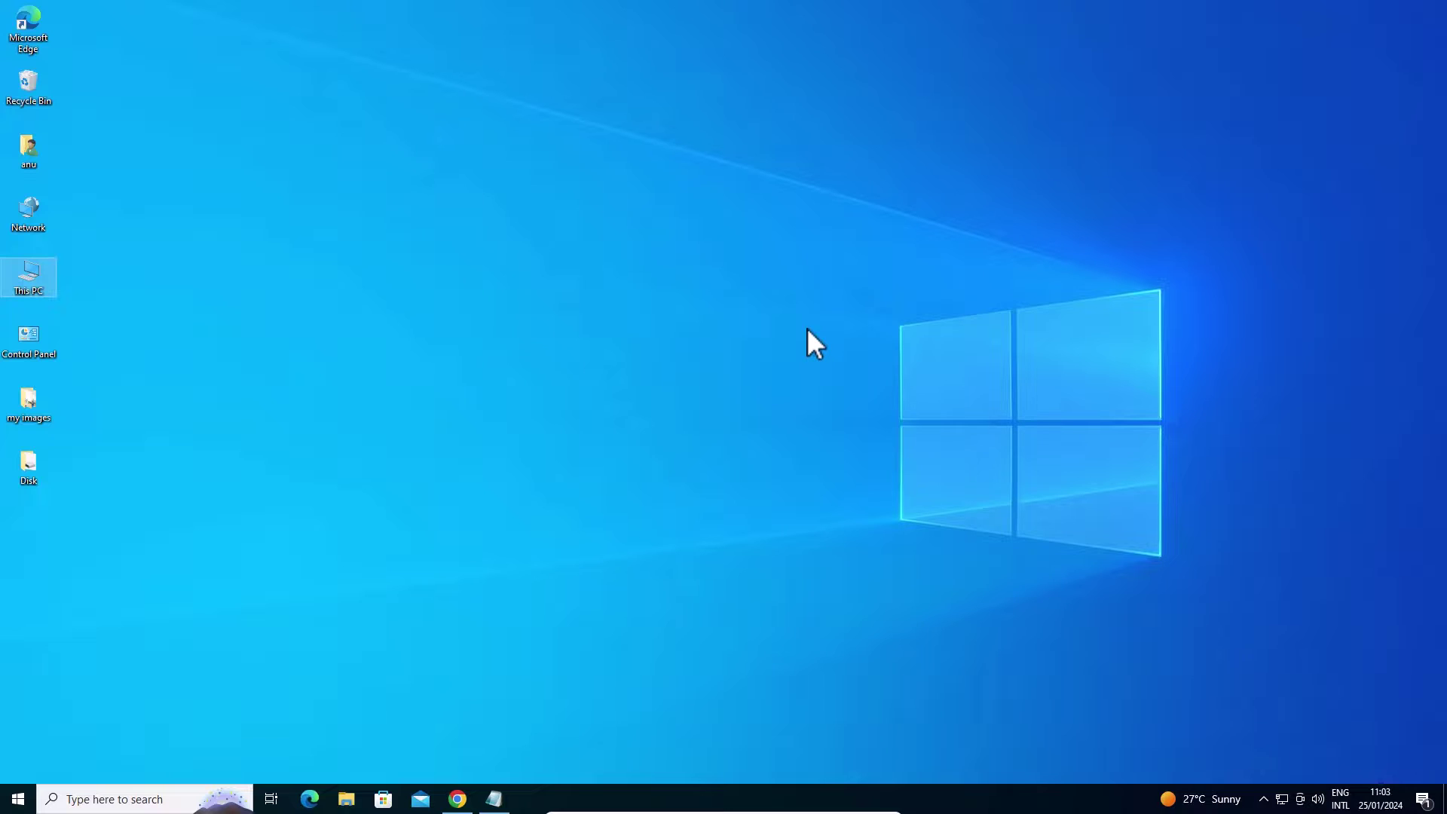
# Step: Download the HP LaserJet 1160 x64 driver zip from MEGA and show it in its folder
pyautogui.click(495, 799)
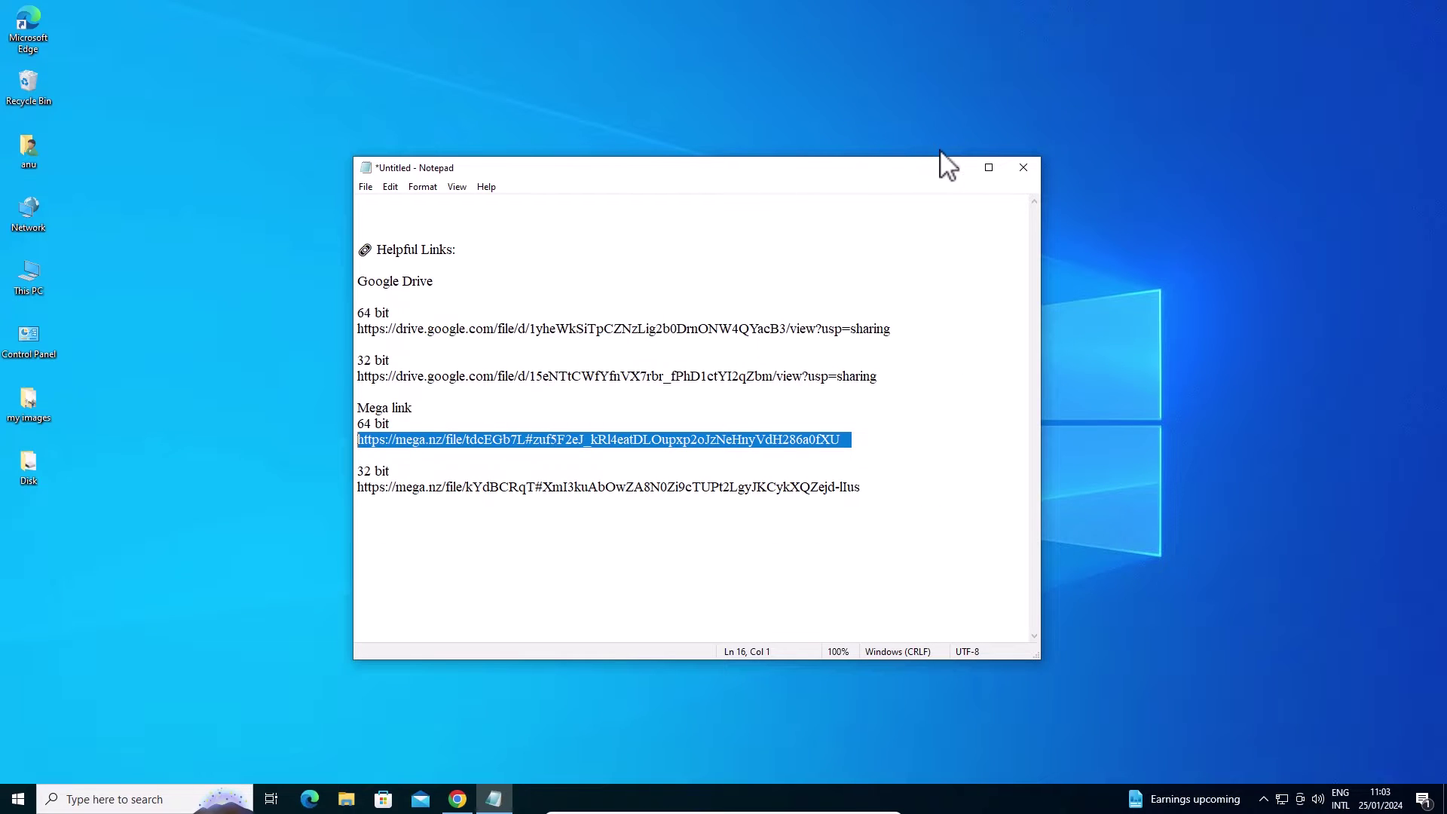
pyautogui.click(949, 167)
pyautogui.click(458, 799)
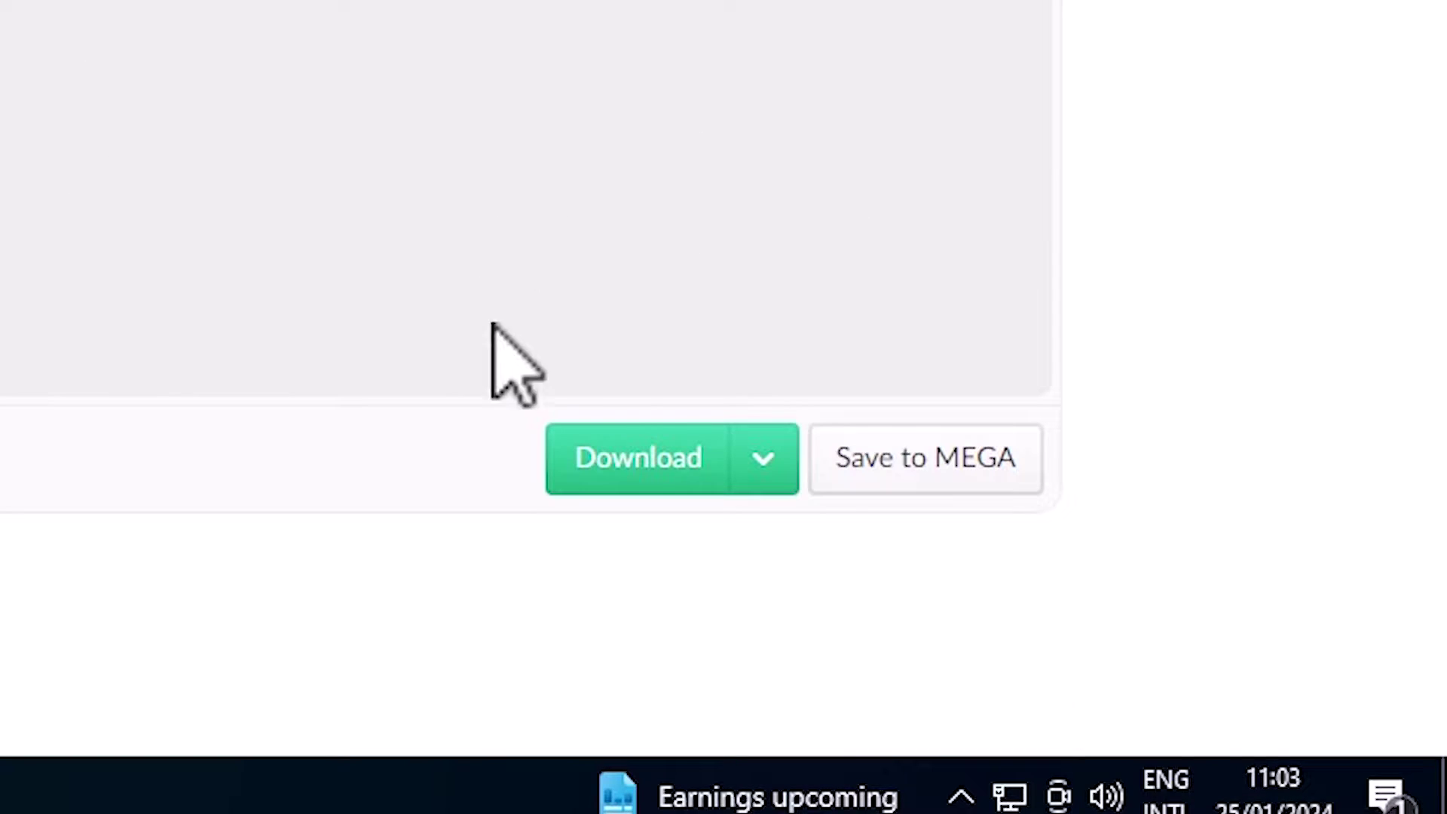
pyautogui.click(1176, 680)
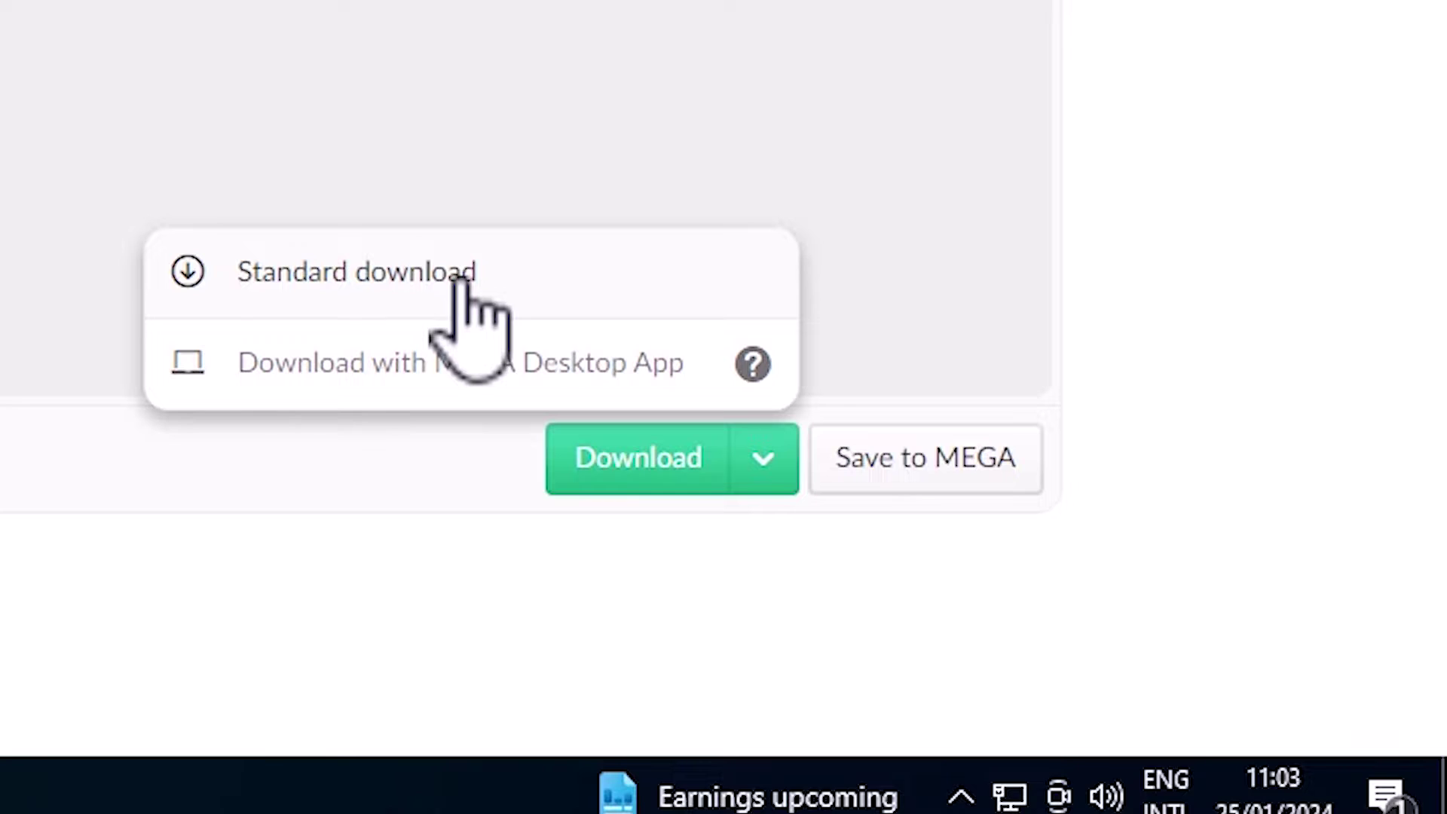
pyautogui.click(467, 288)
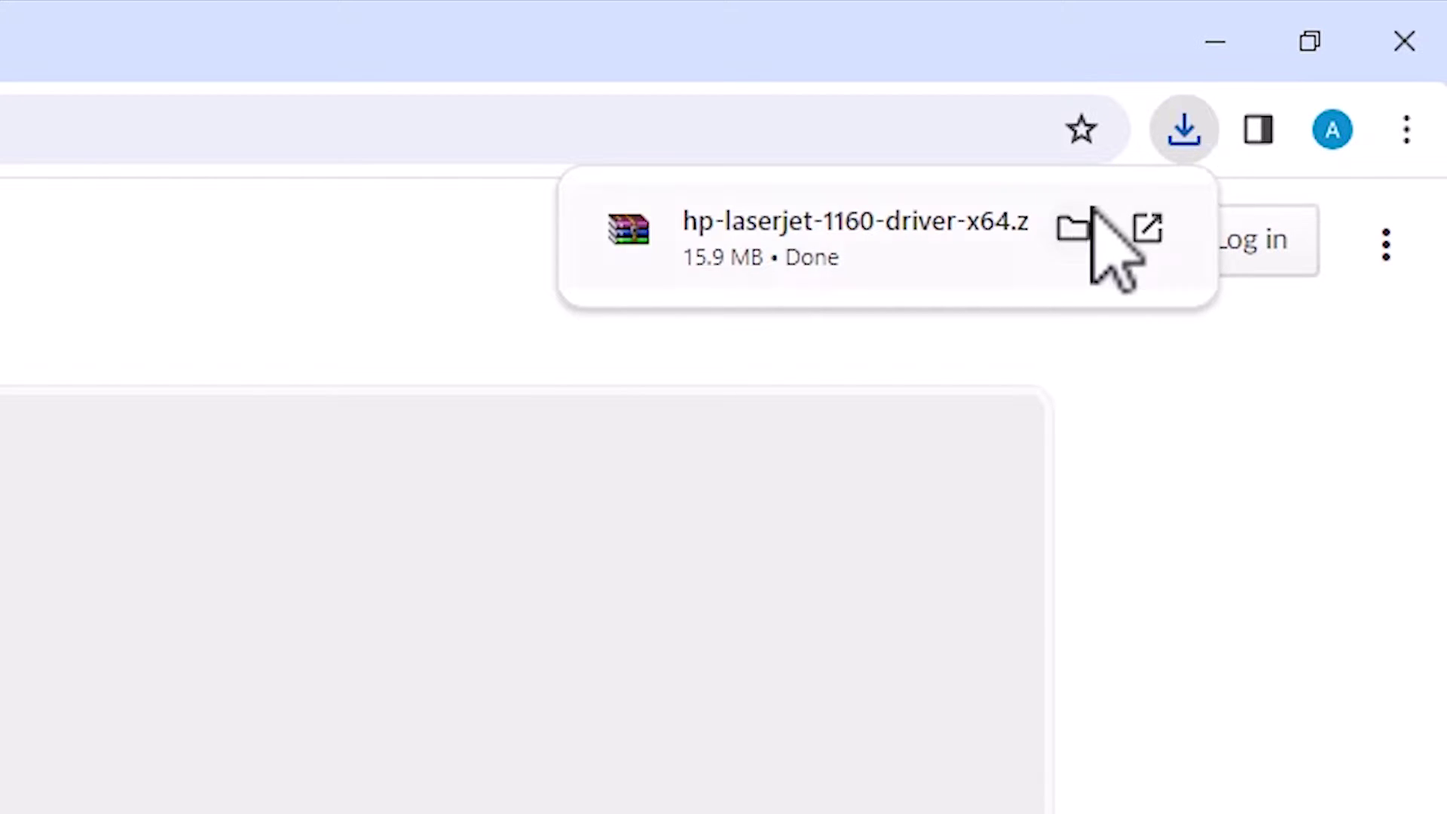
pyautogui.moveTo(883, 238)
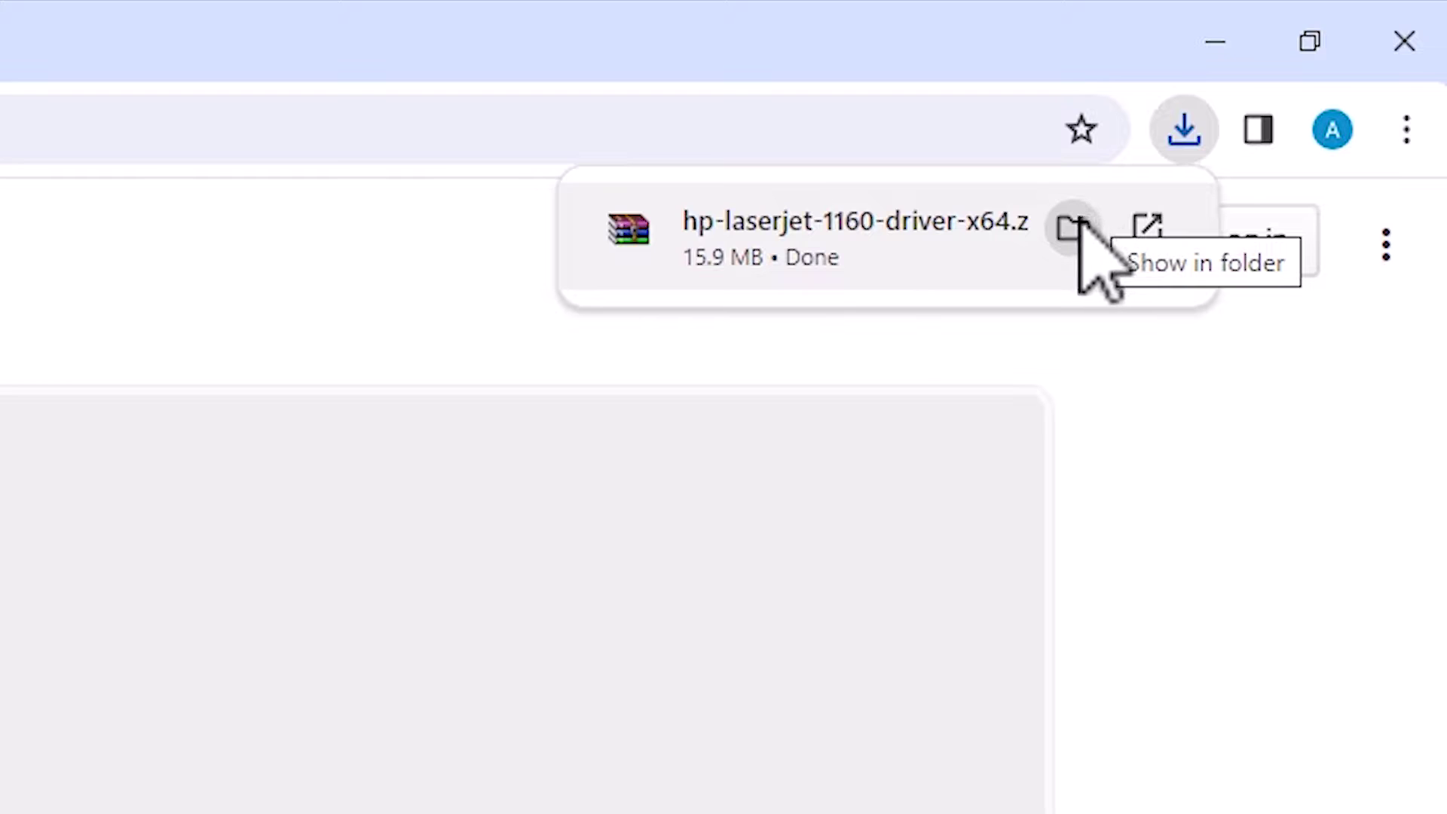
pyautogui.click(1074, 228)
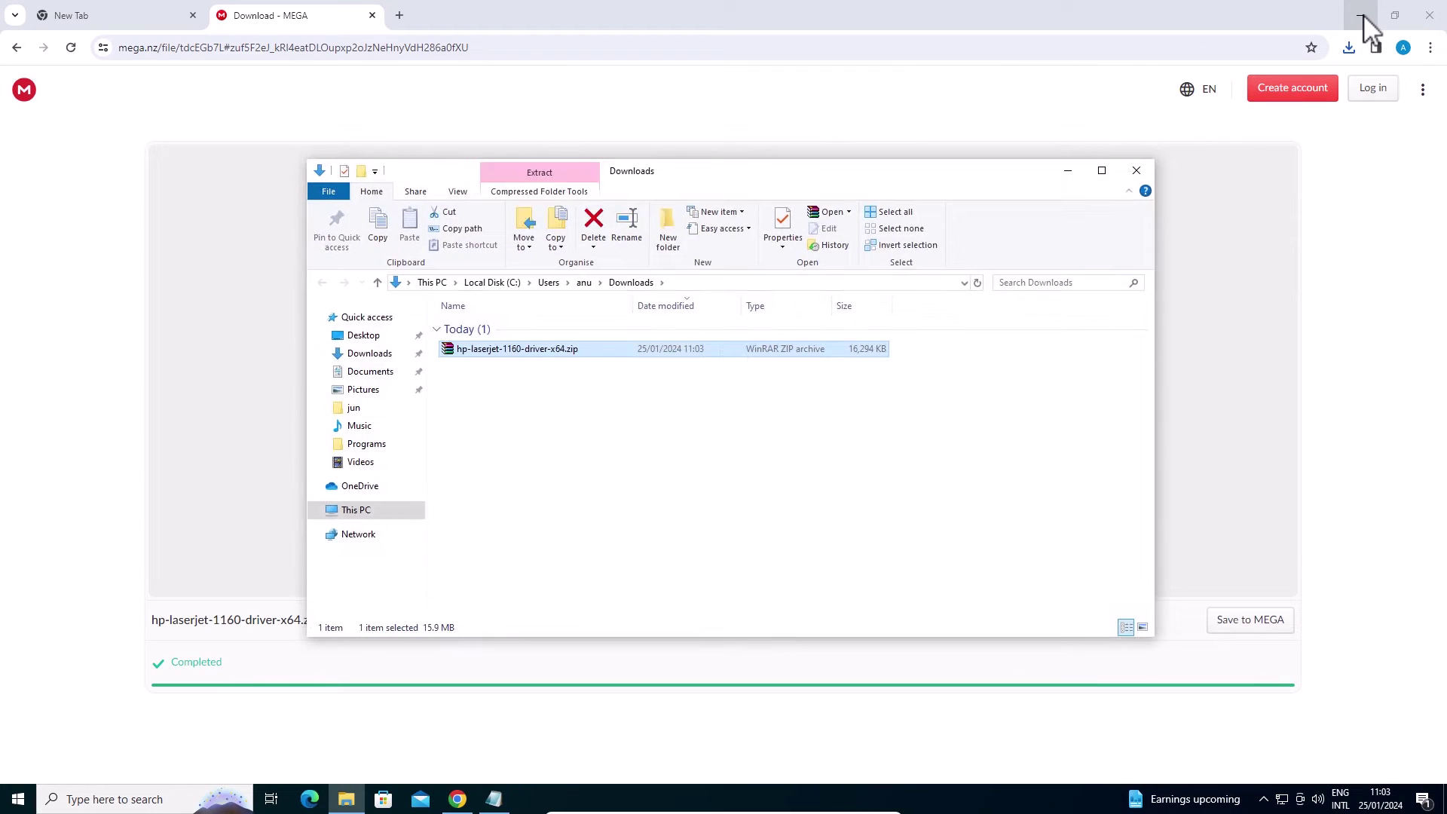
# Step: Move the driver zip from Downloads onto the desktop
pyautogui.click(1363, 16)
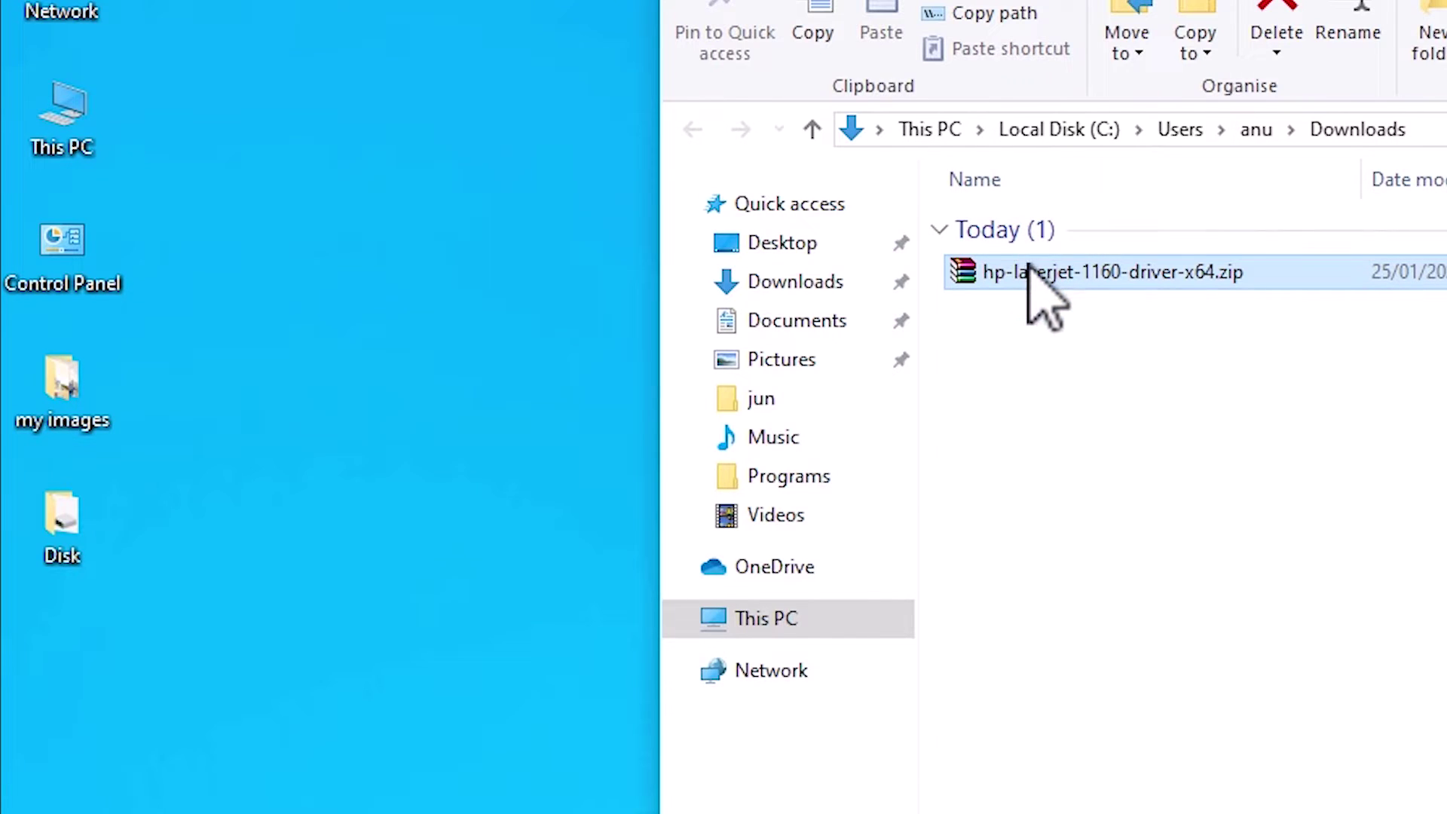
pyautogui.moveTo(1031, 271)
pyautogui.mouseDown()
pyautogui.moveTo(730, 297)
pyautogui.moveTo(282, 215)
pyautogui.mouseUp()
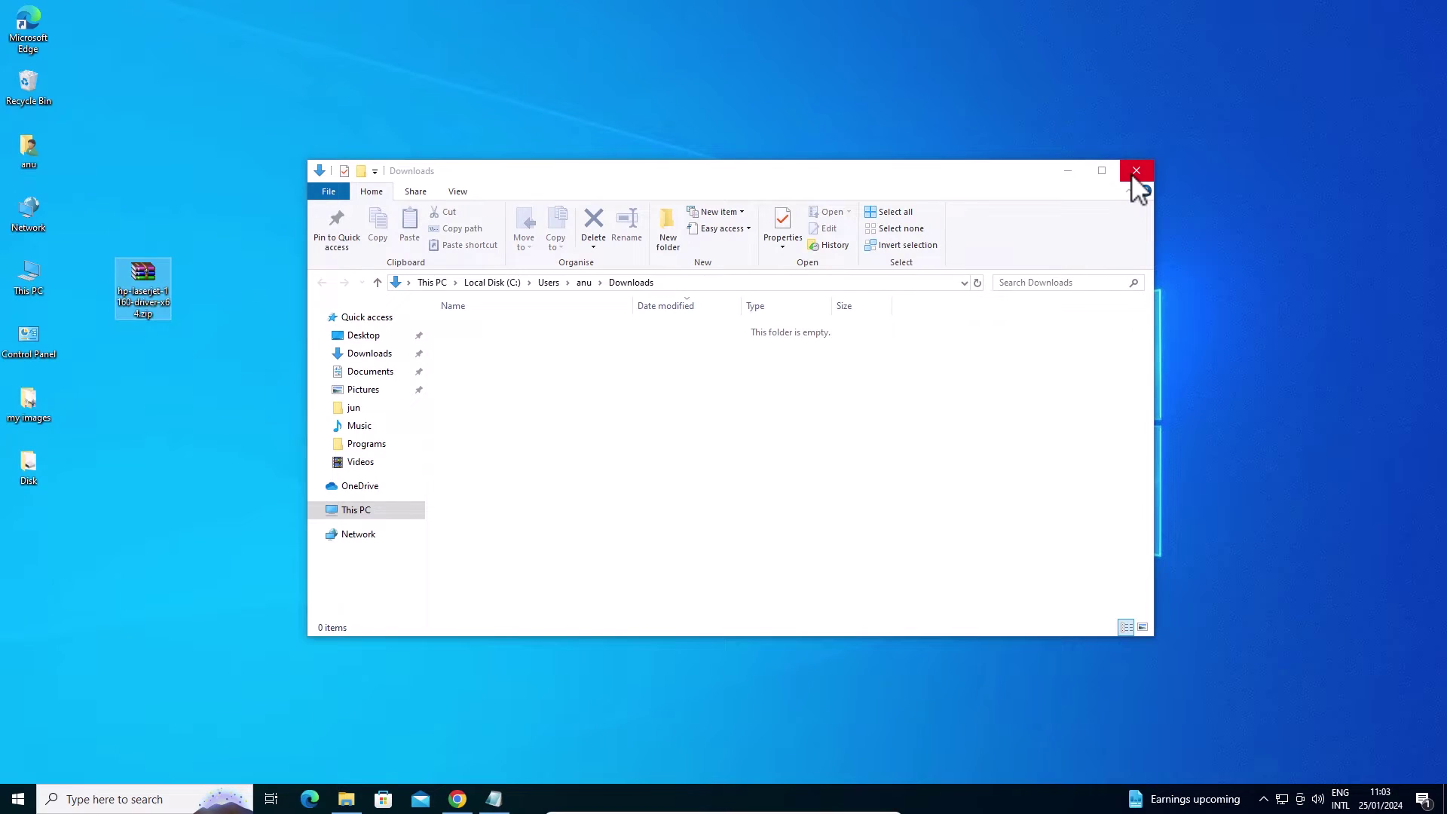
pyautogui.click(1136, 172)
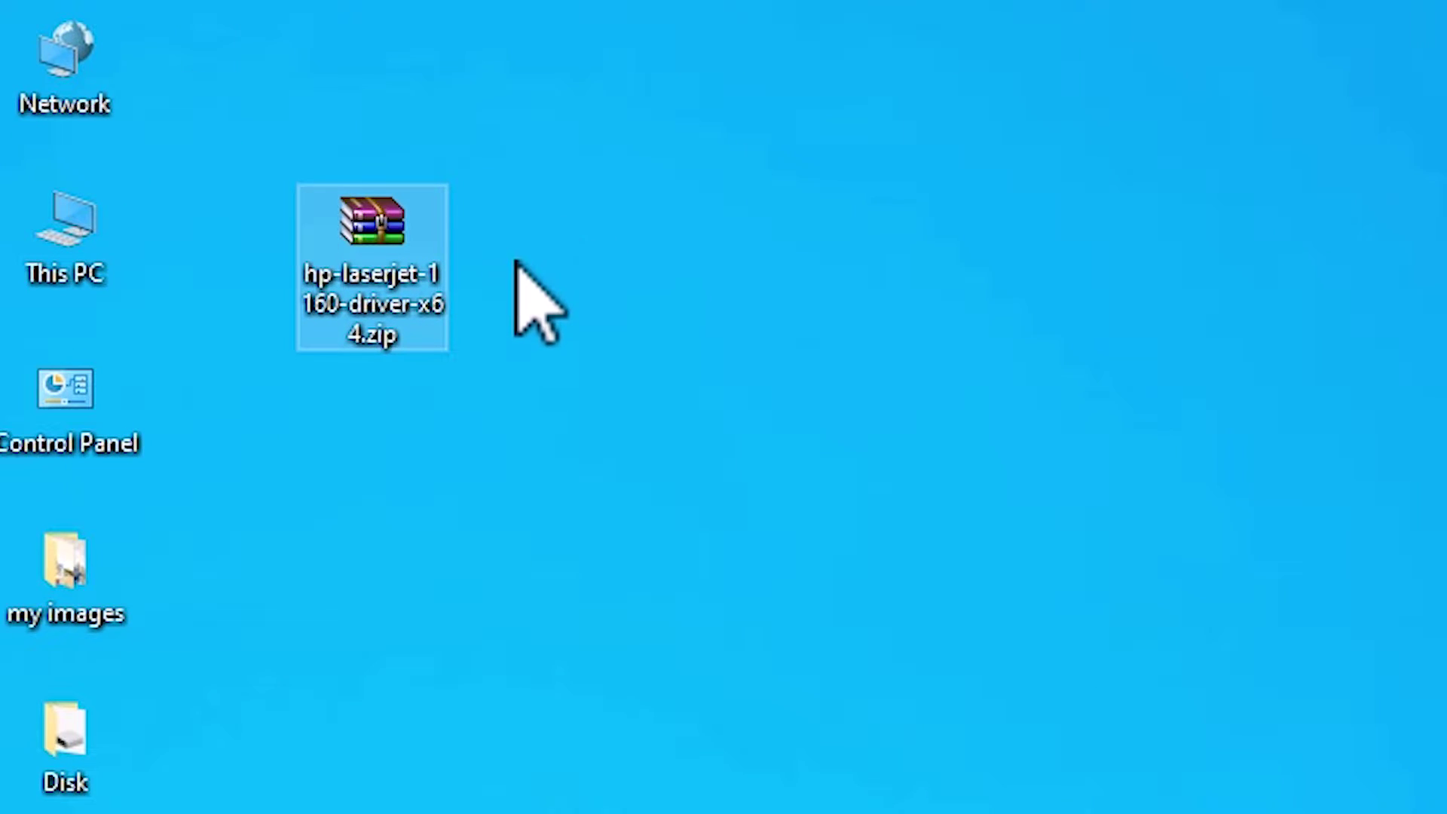
# Step: Extract the zip into hp-laserjet-1160-driver-x64 on the desktop and check the folder's contents
pyautogui.rightClick(389, 265)
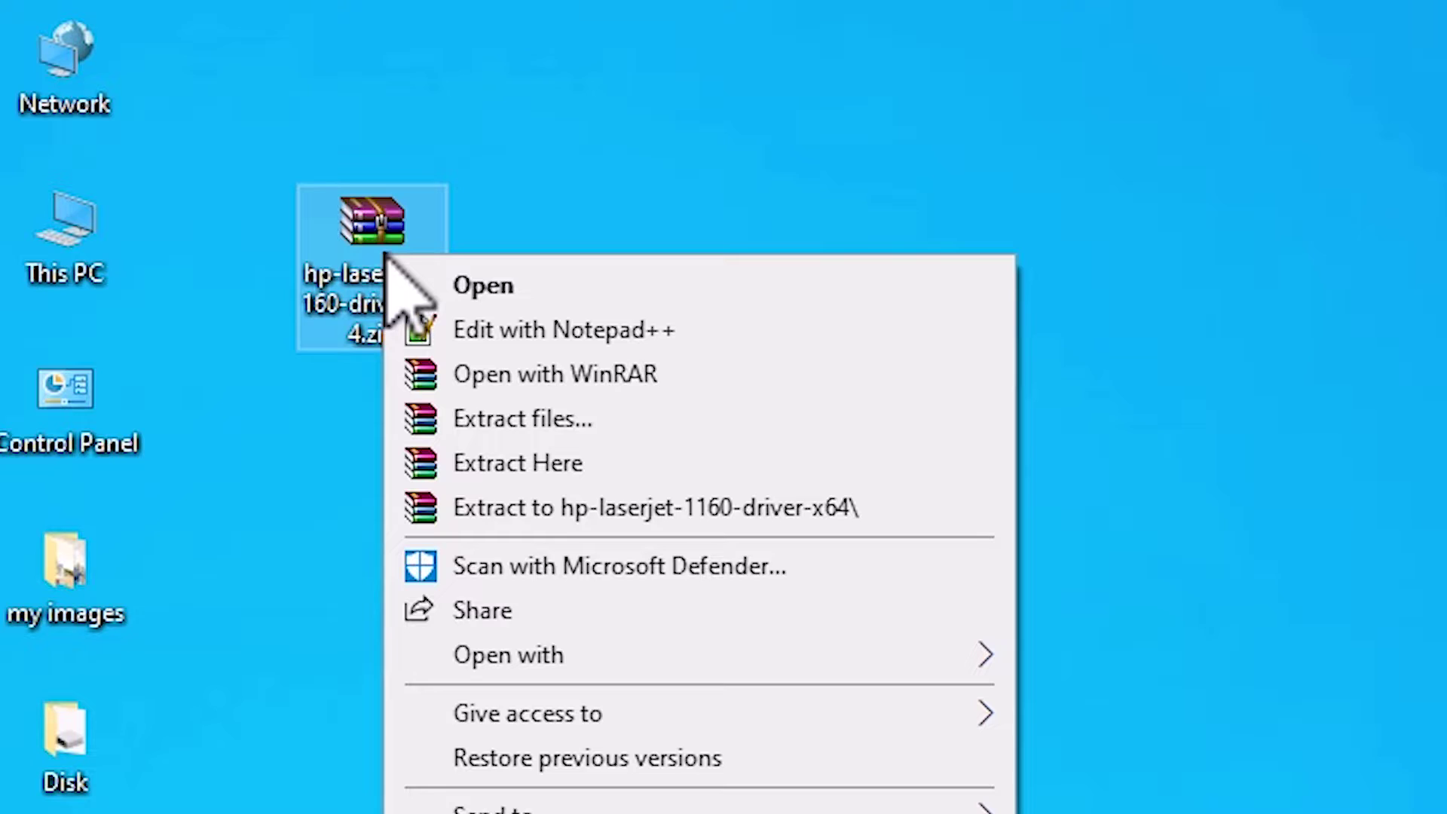
pyautogui.click(540, 418)
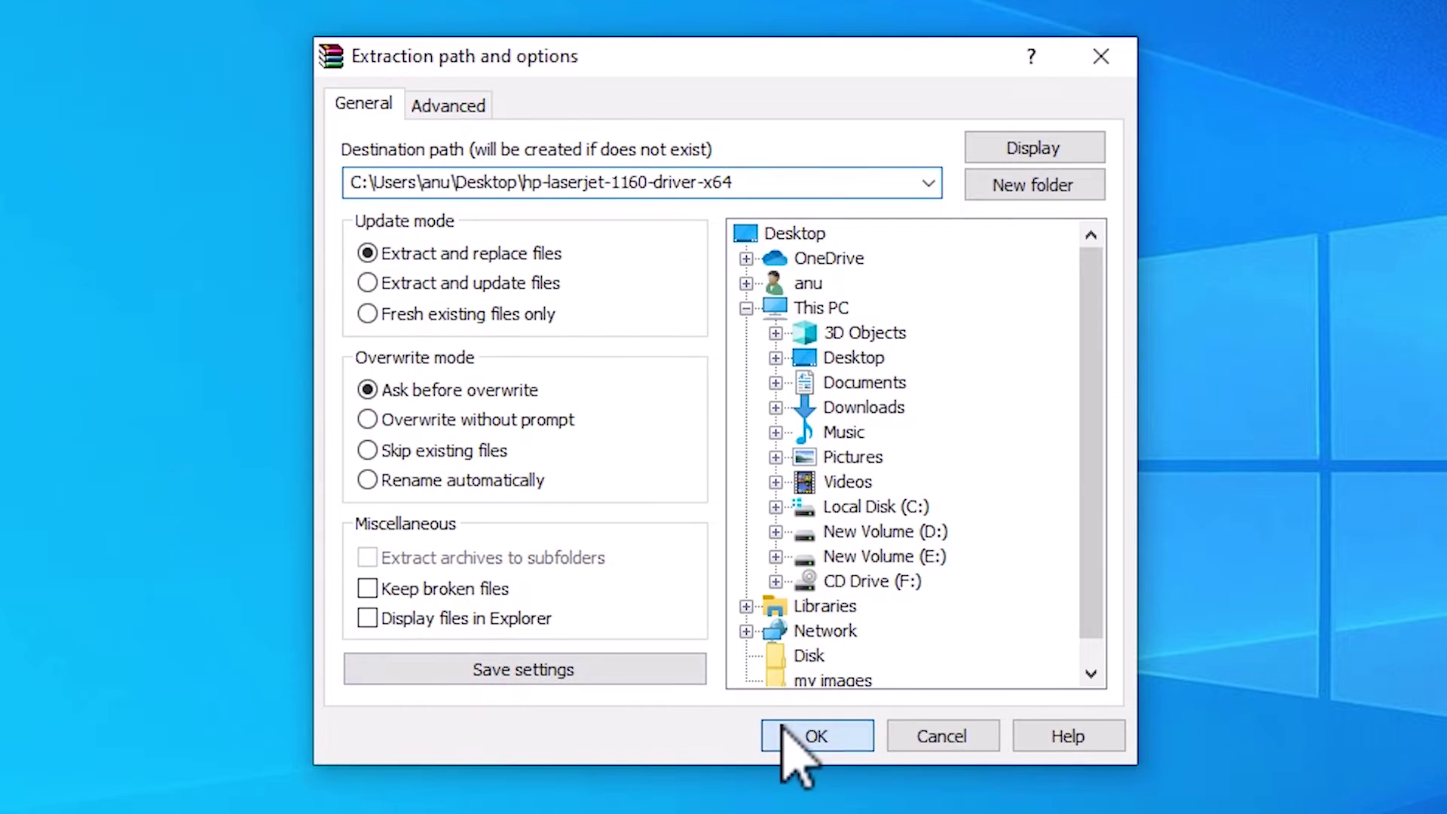
pyautogui.click(791, 737)
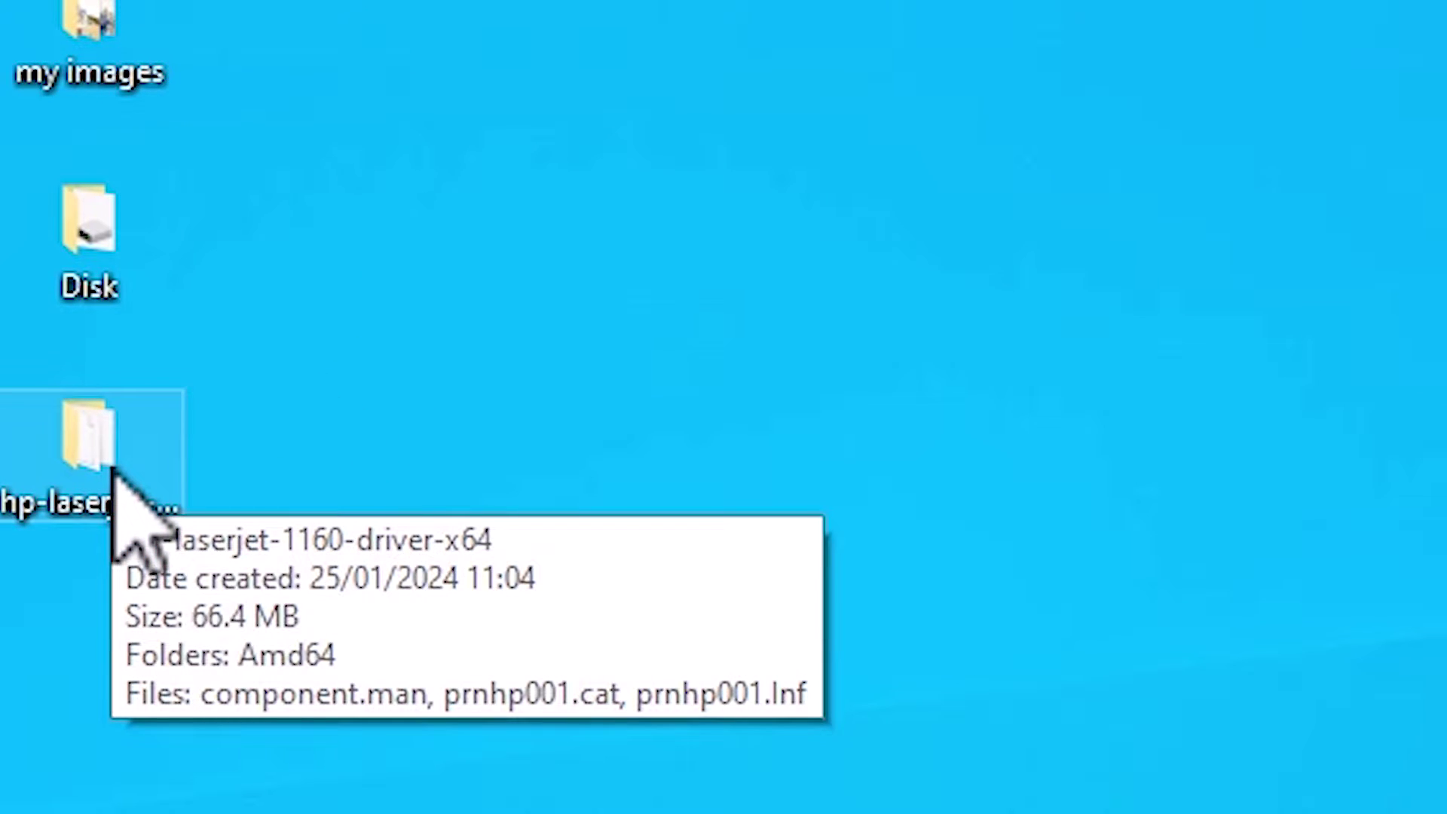
pyautogui.doubleClick(112, 466)
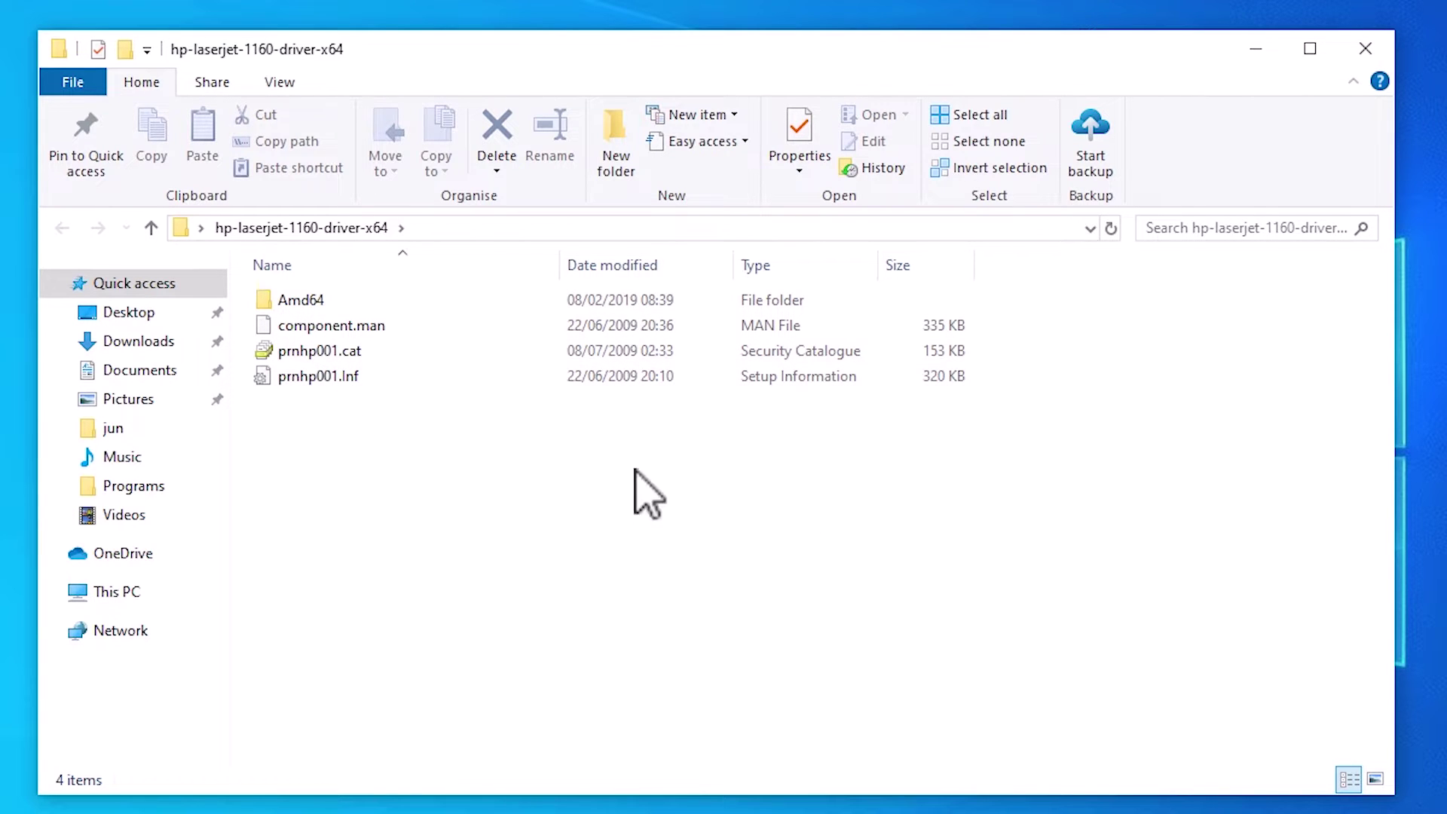
pyautogui.click(1365, 48)
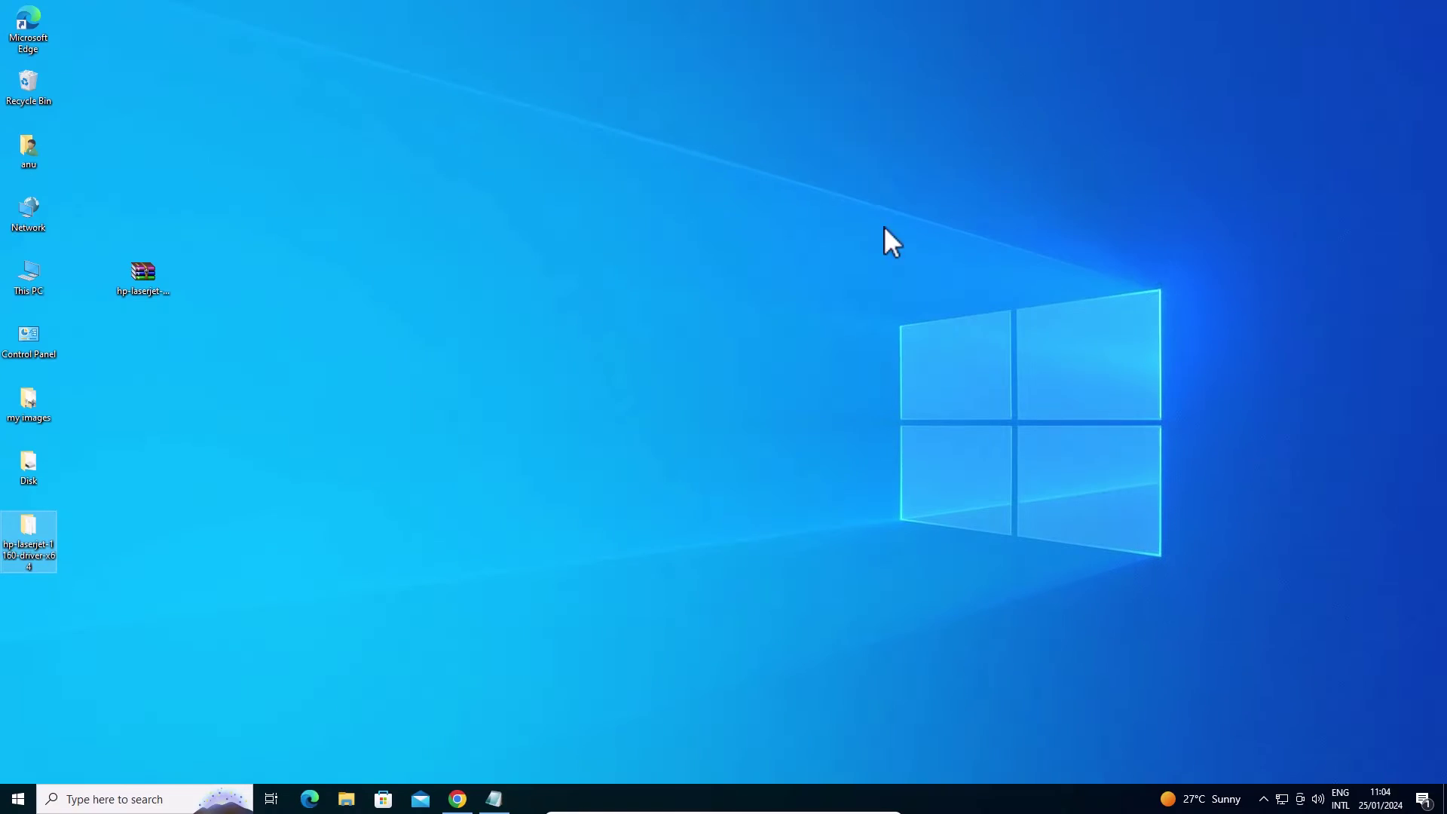
pyautogui.moveTo(164, 284); pyautogui.dragTo(104, 282)
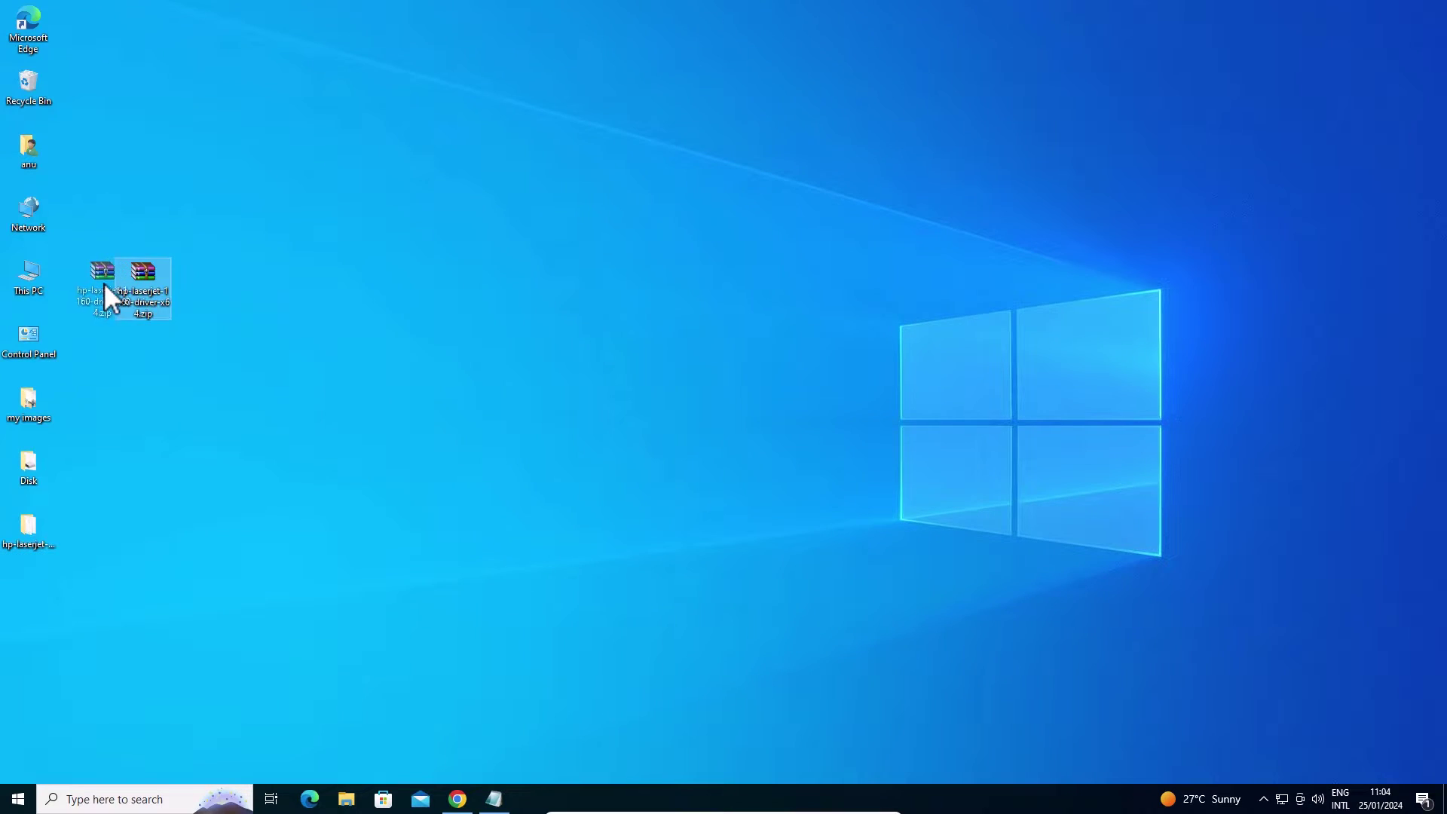
# Step: Search Start for Printers & scanners and begin adding a printer or scanner
pyautogui.click(346, 306)
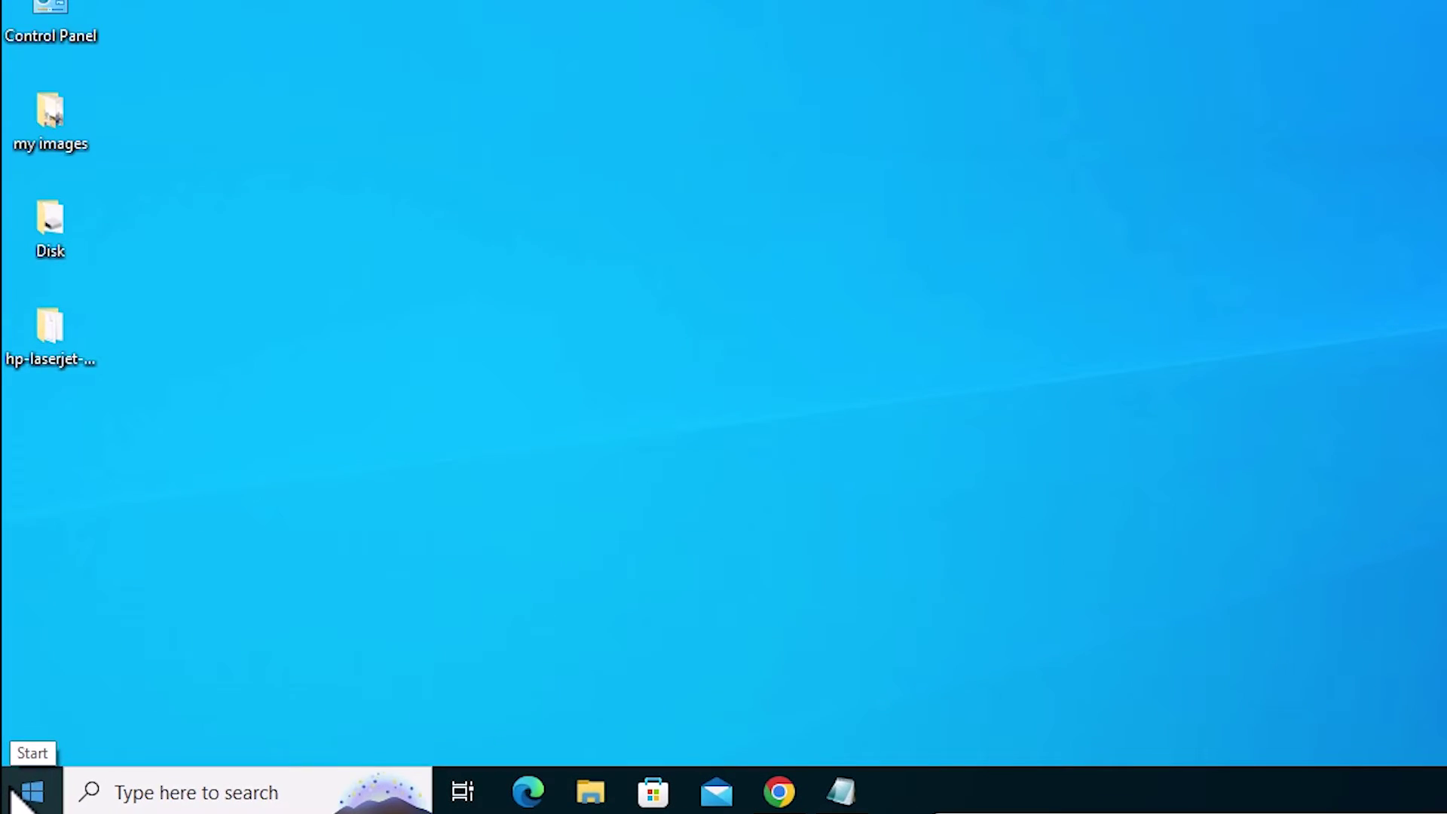
pyautogui.click(15, 800)
pyautogui.write('p')
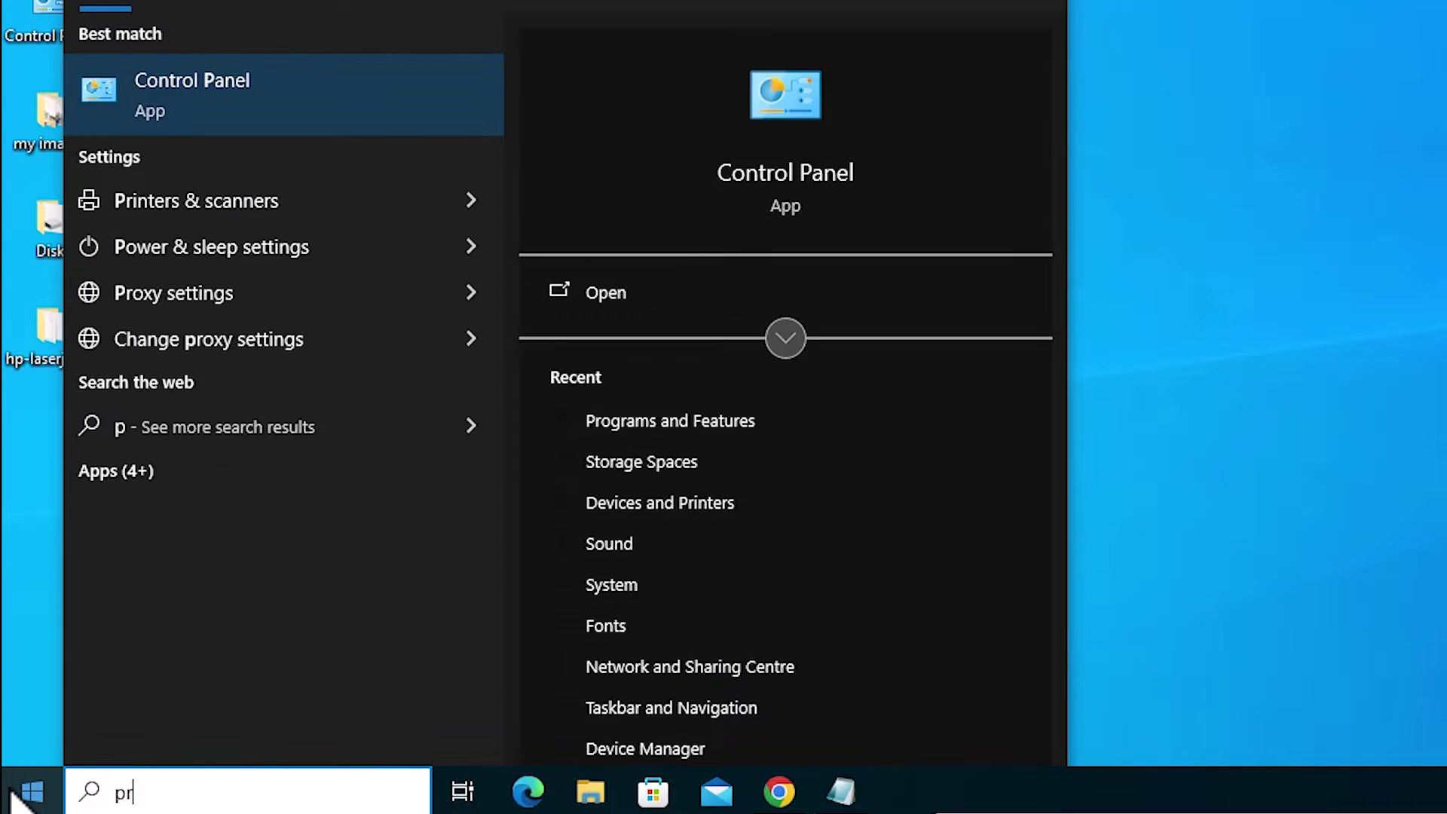
pyautogui.write('r')
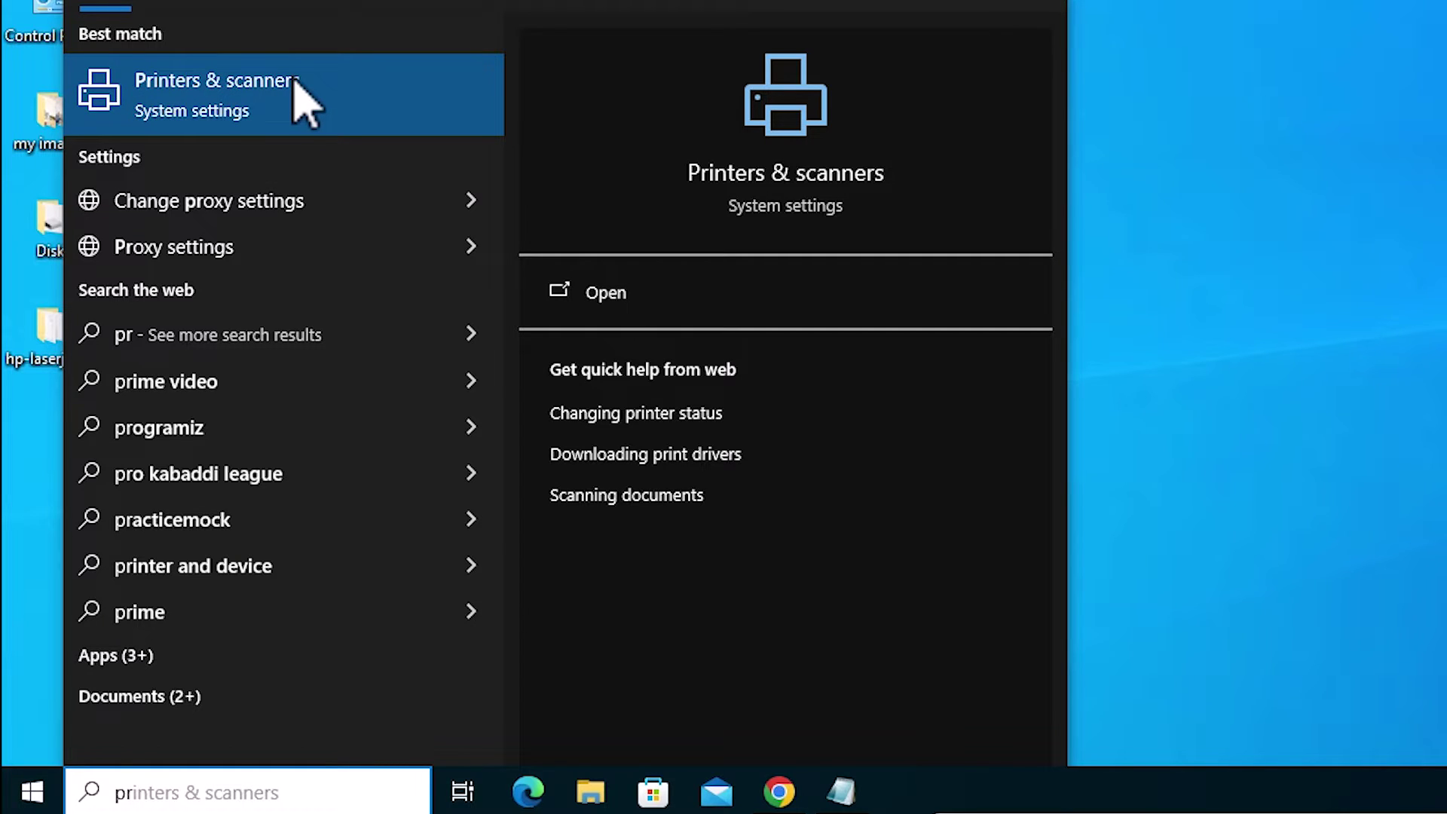
pyautogui.click(296, 90)
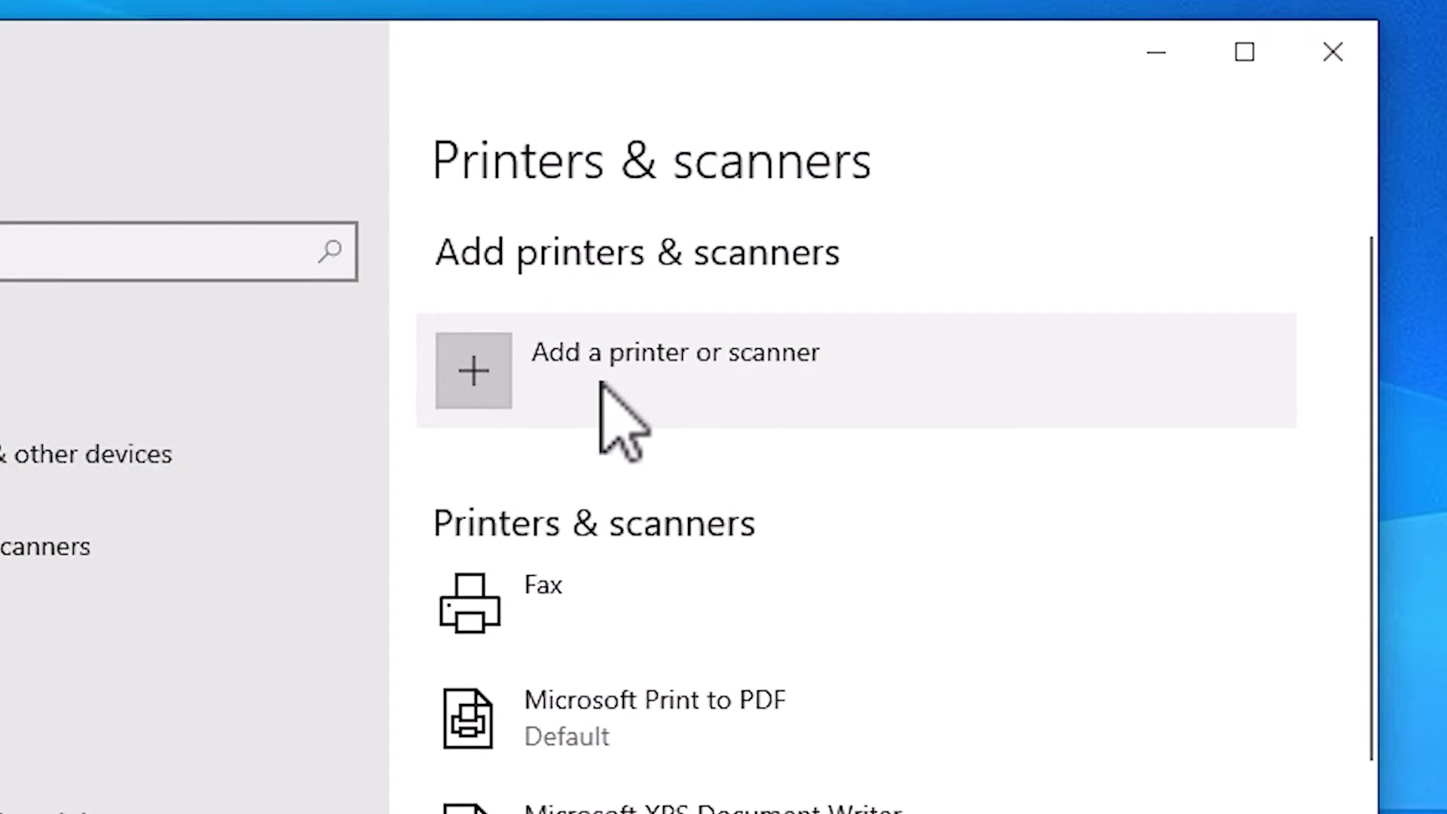
pyautogui.click(805, 368)
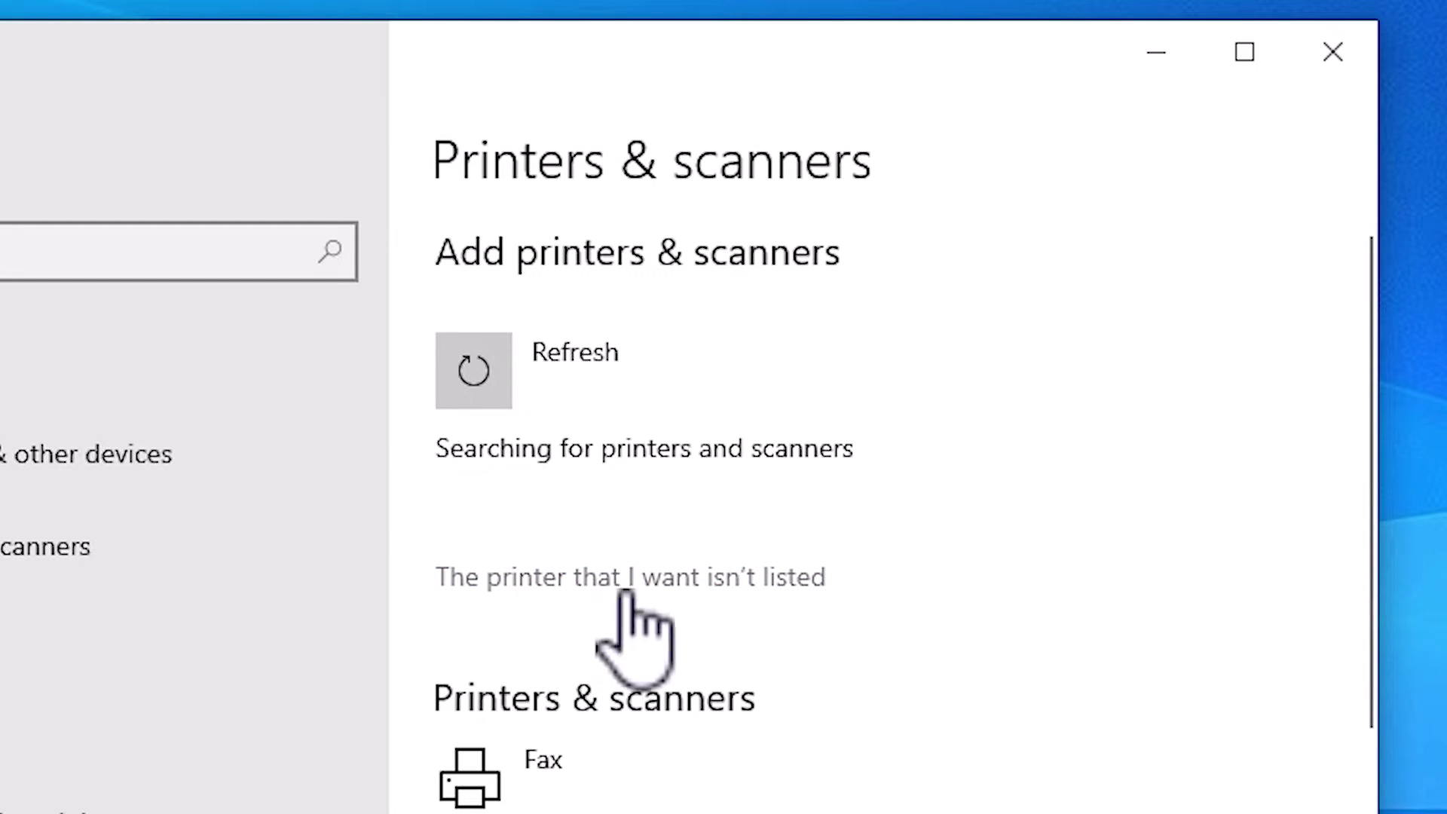
# Step: Add a local printer with manual settings using the existing USB001 (Local Port)
pyautogui.click(752, 590)
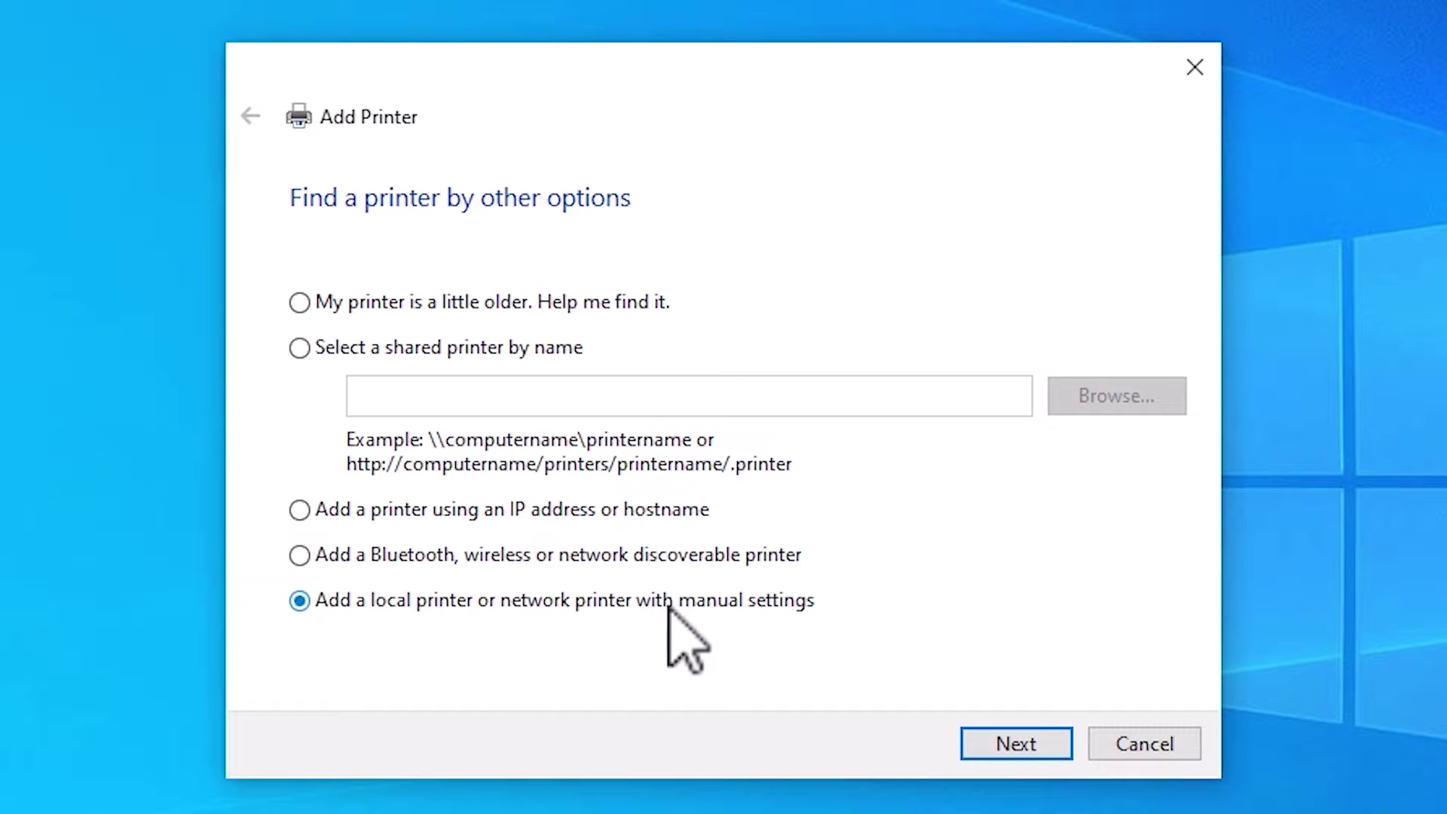
pyautogui.click(1018, 746)
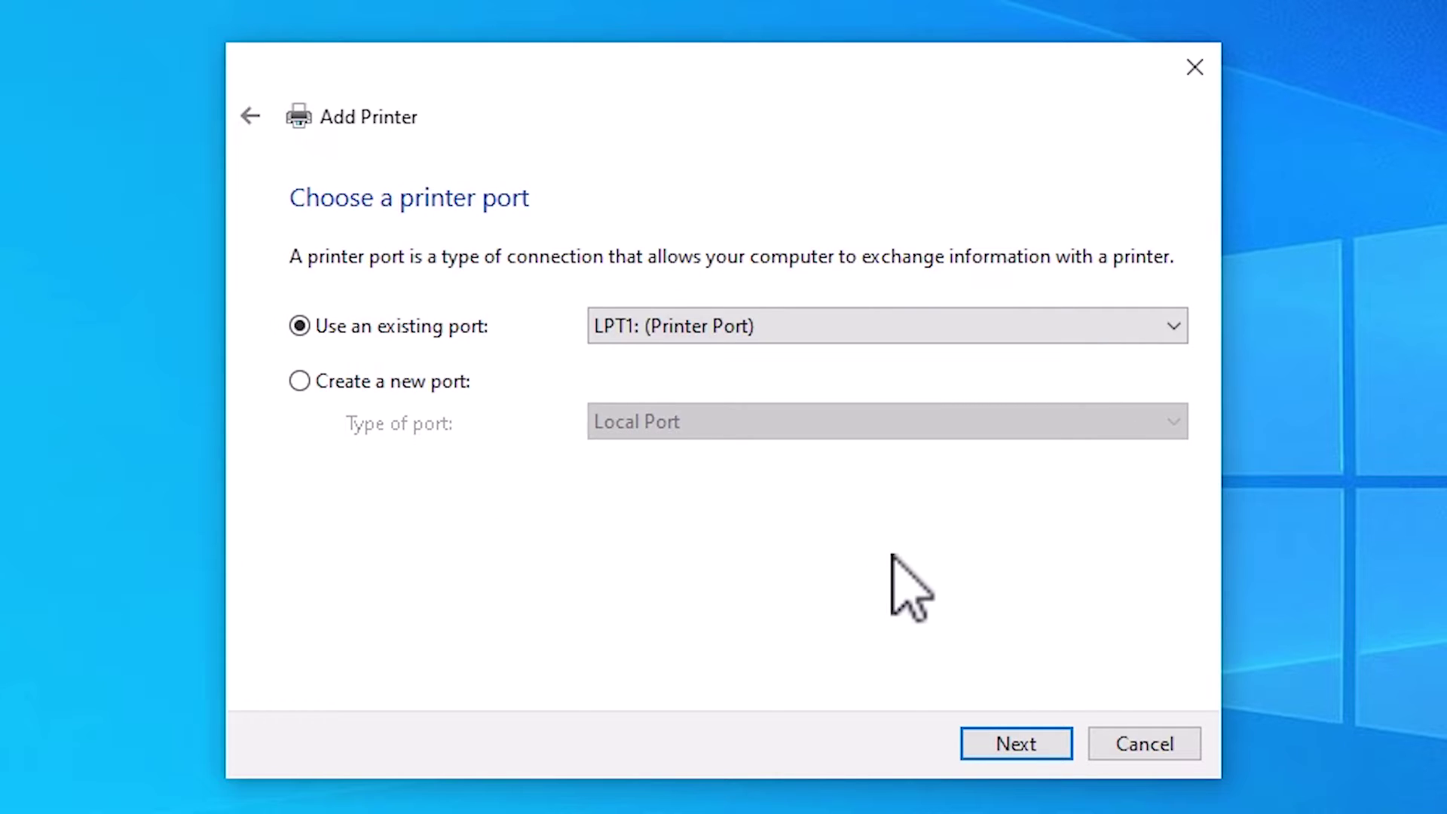
pyautogui.click(776, 328)
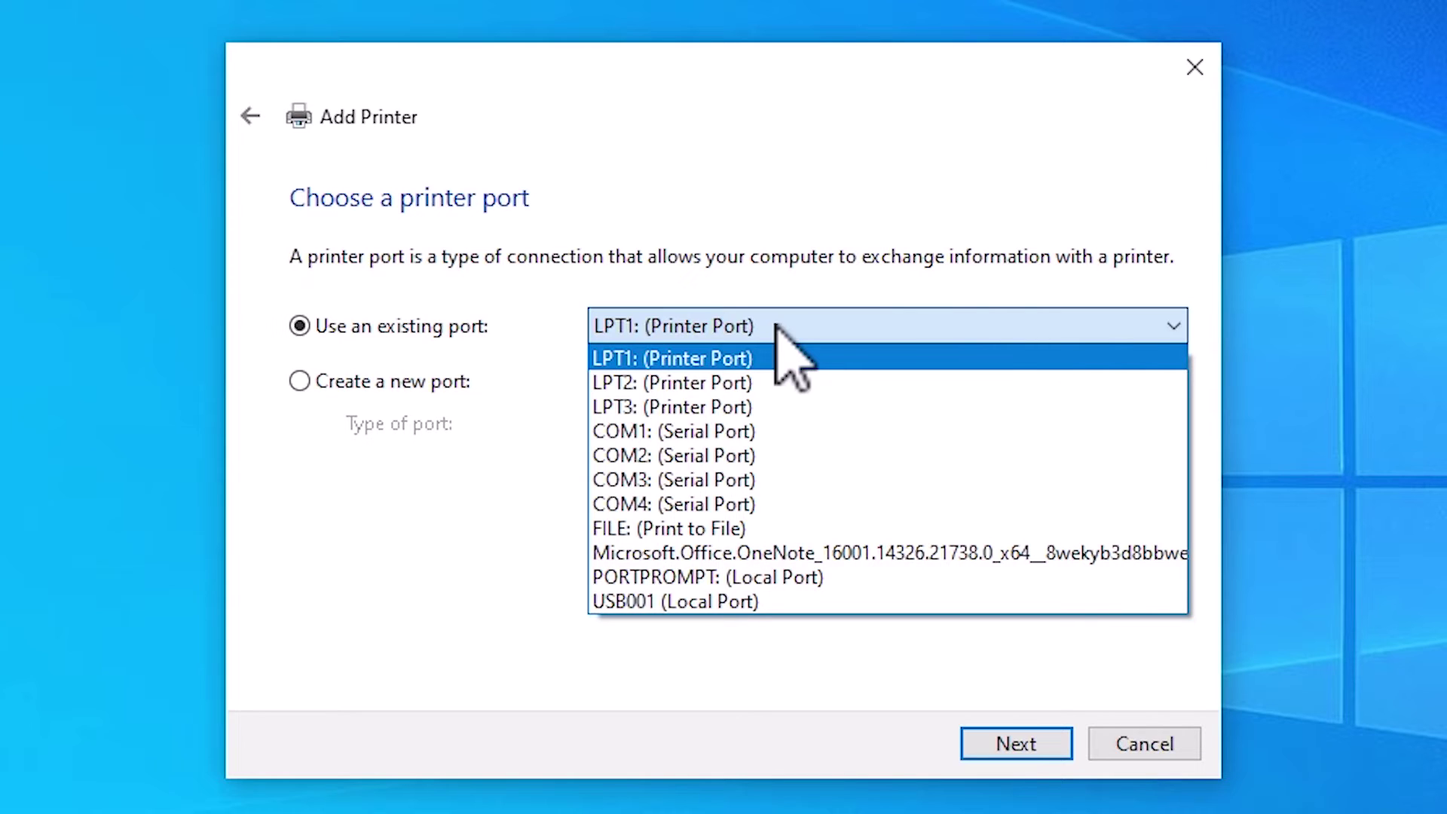
pyautogui.click(788, 603)
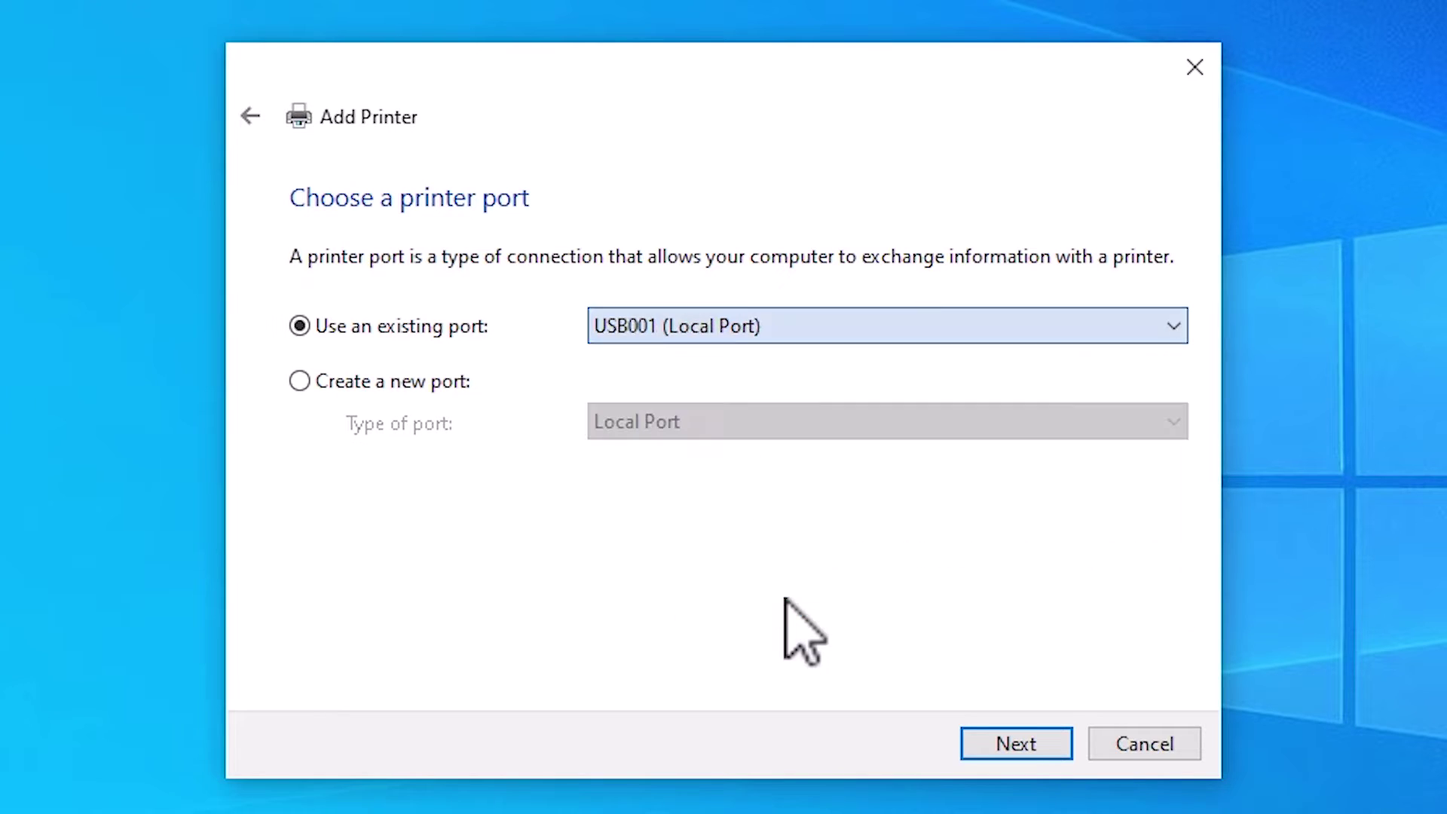
# Step: Use Have Disk to load prnhp001.inf from the desktop hp-laserjet-1160-driver-x64 folder
pyautogui.click(1009, 749)
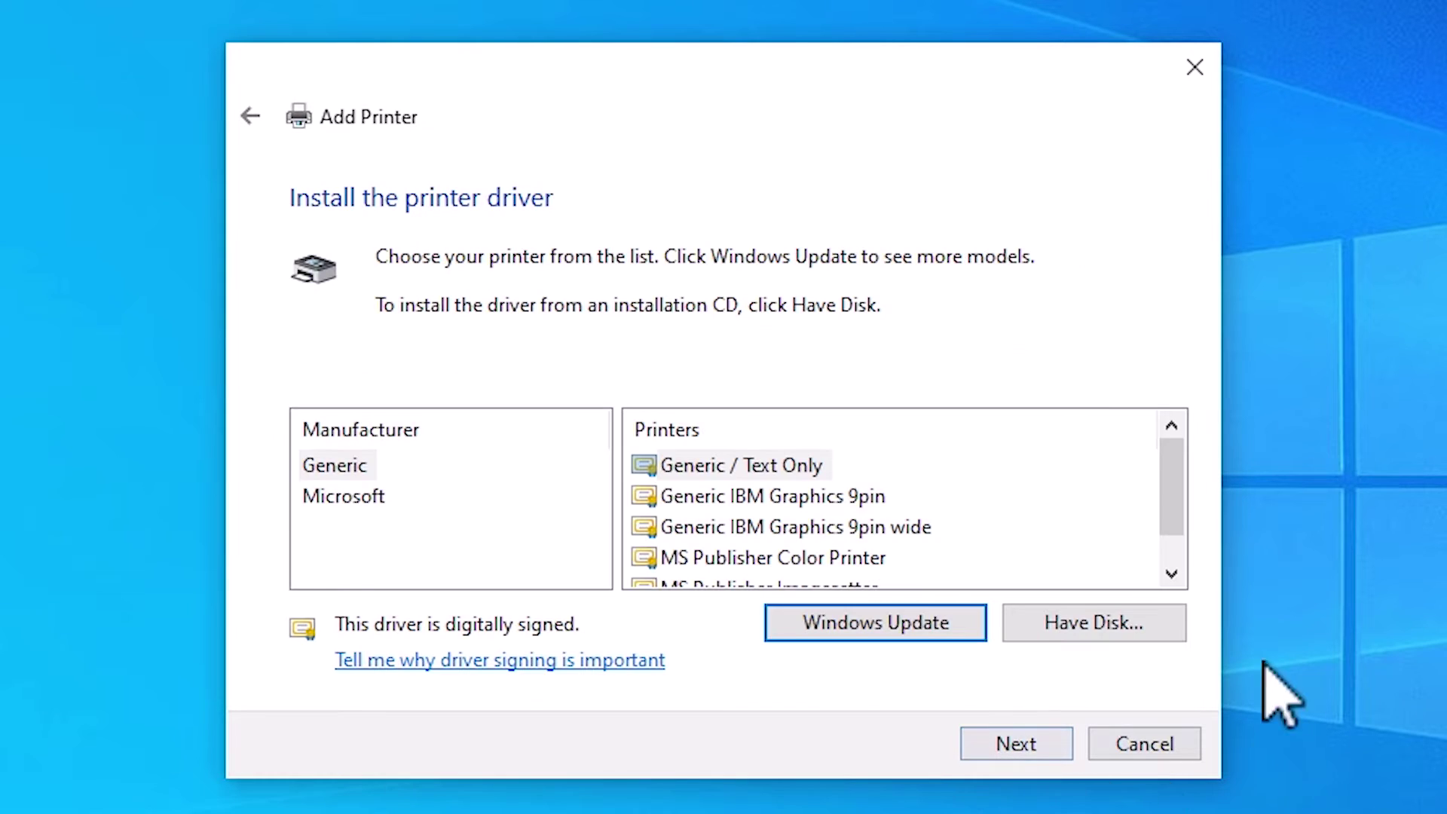
pyautogui.click(1142, 624)
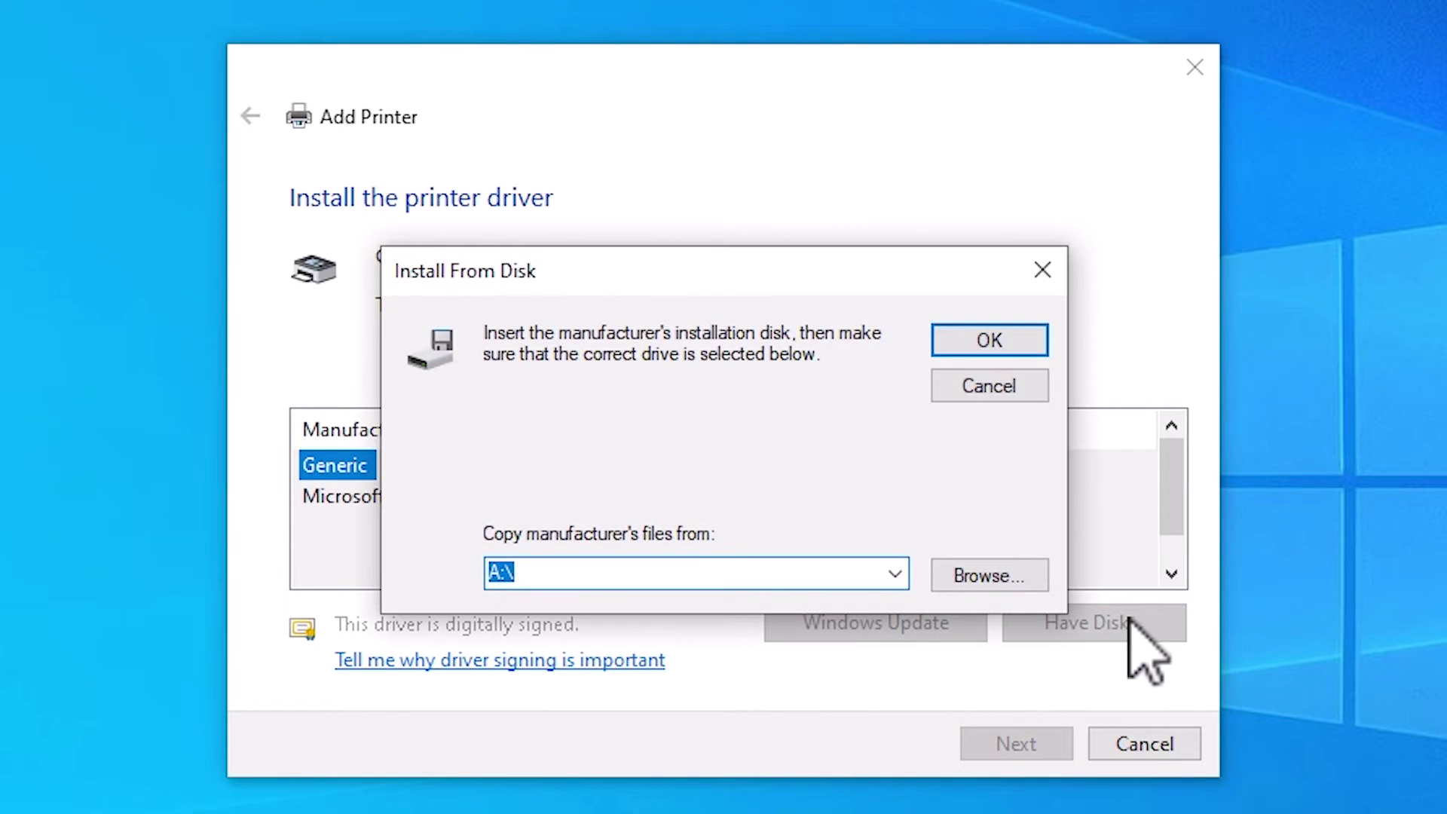
pyautogui.click(1018, 579)
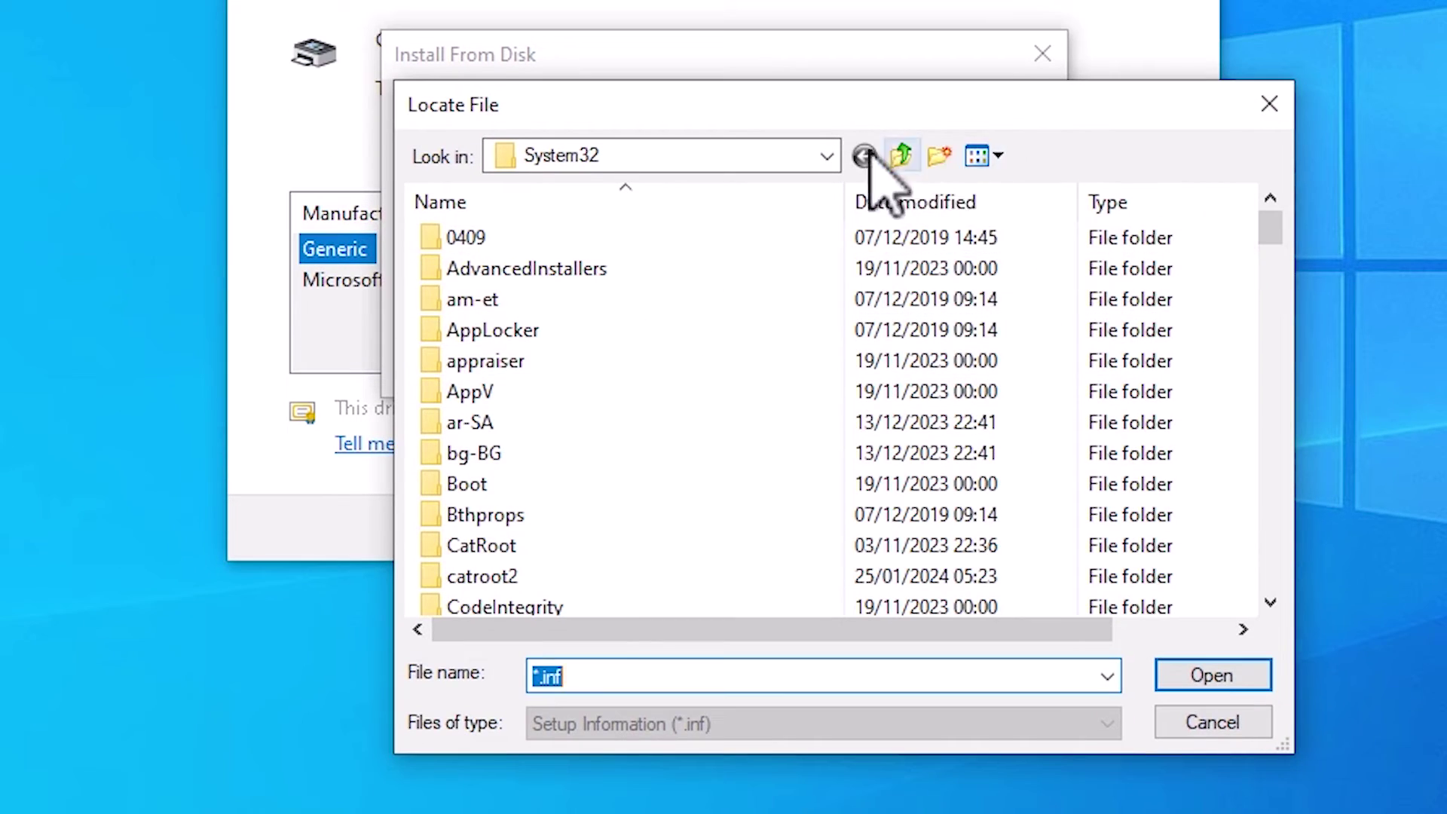
pyautogui.click(828, 156)
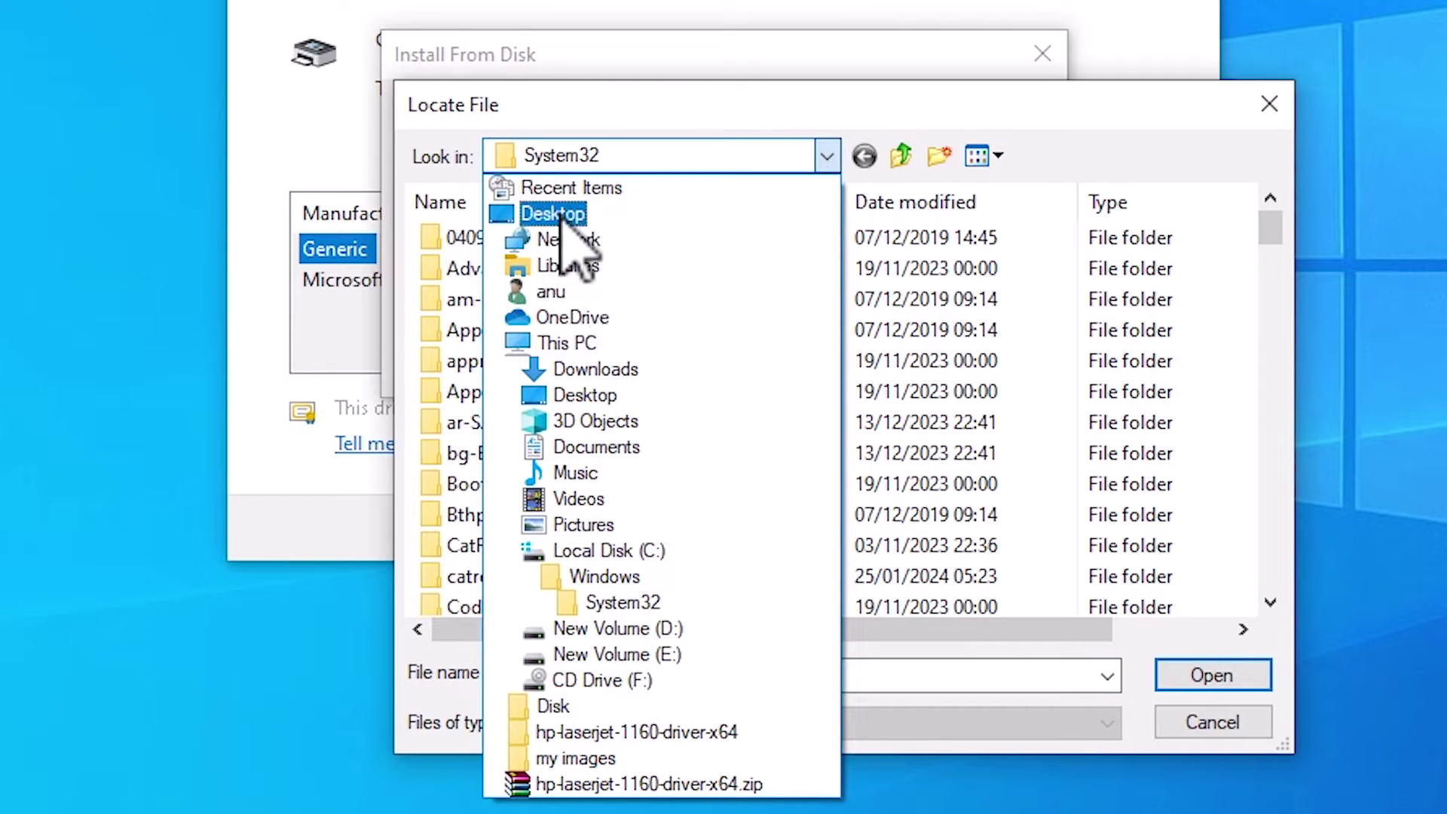
pyautogui.click(560, 214)
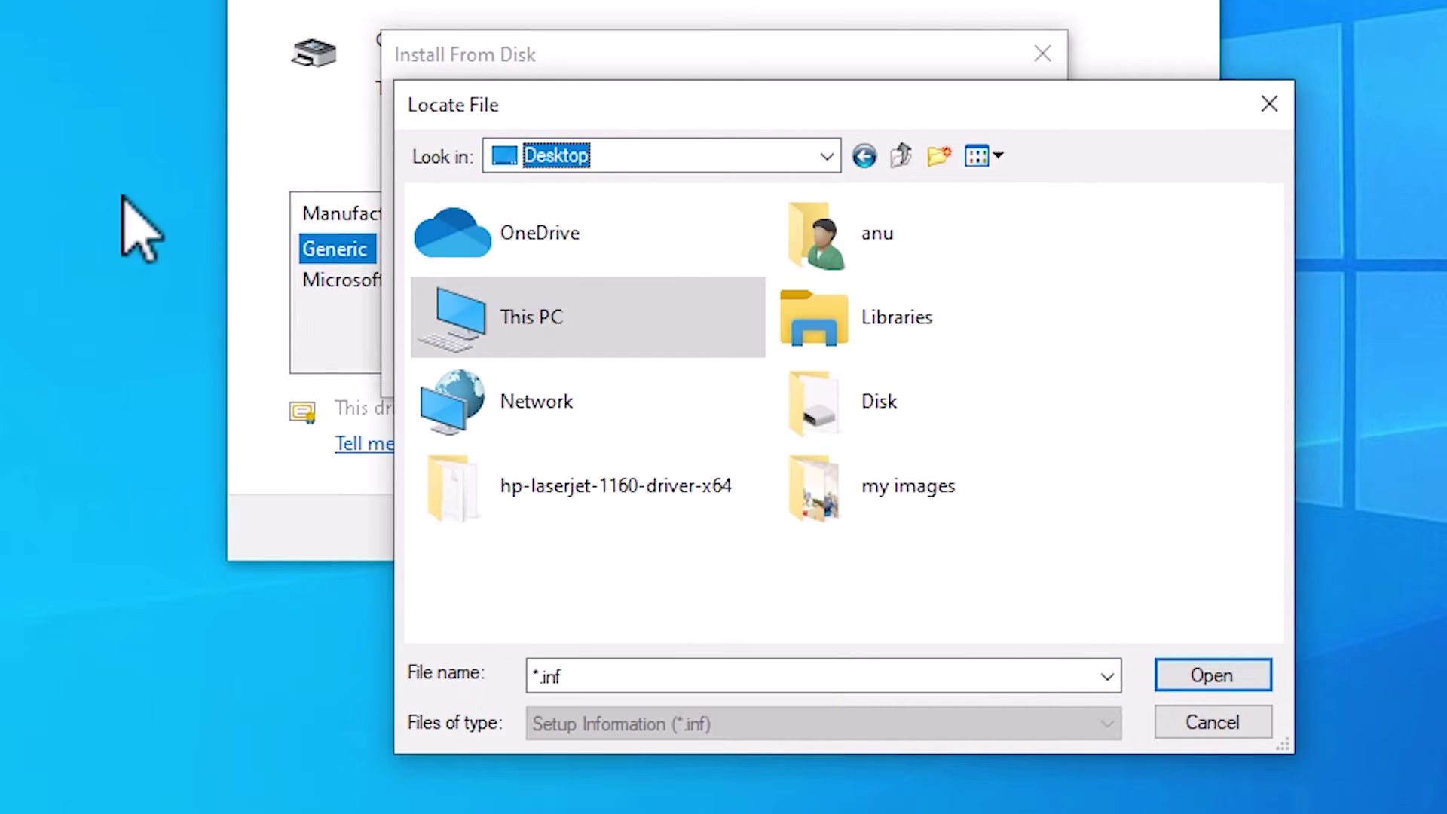
pyautogui.click(544, 494)
pyautogui.doubleClick(541, 494)
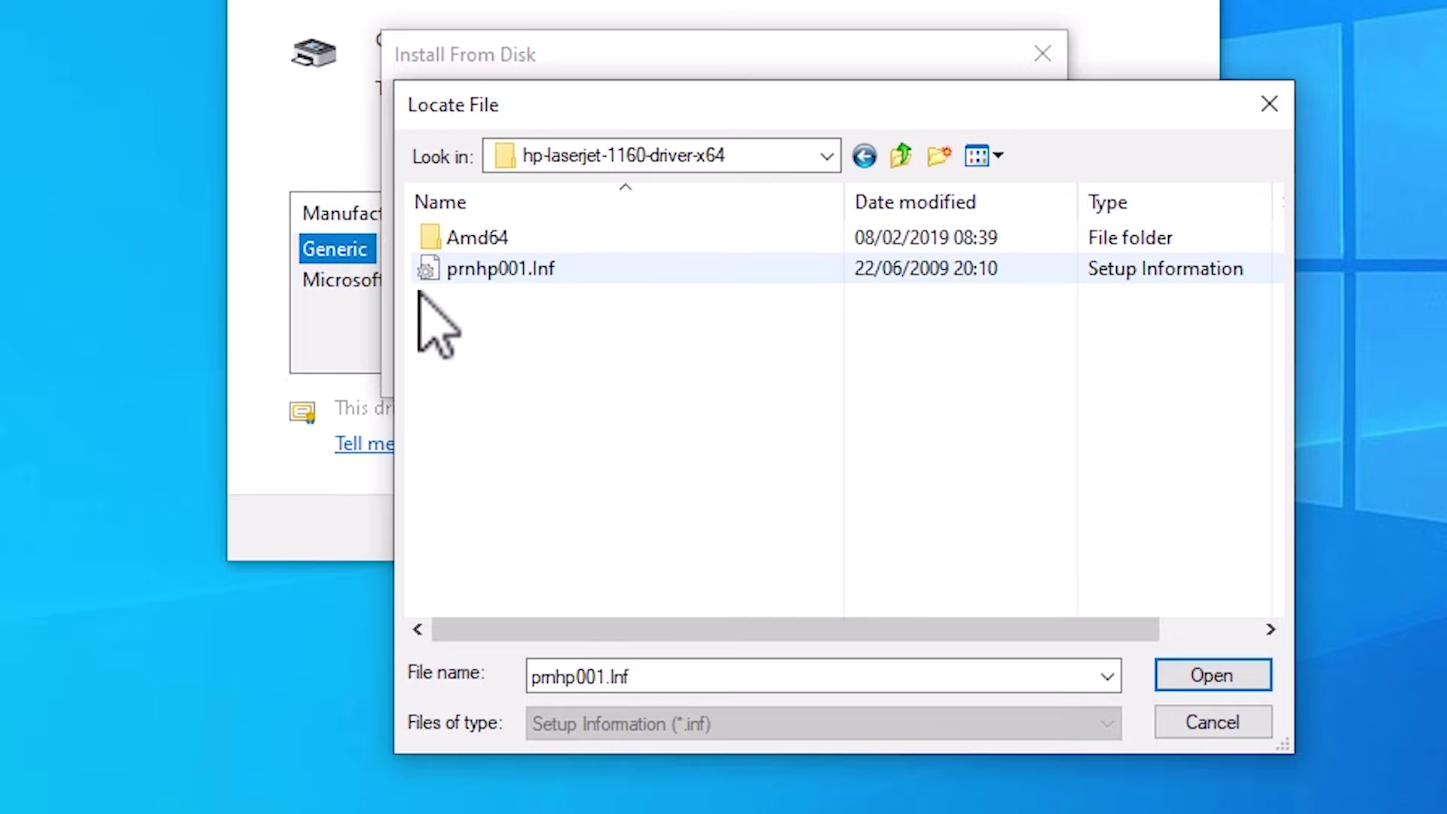
pyautogui.click(521, 281)
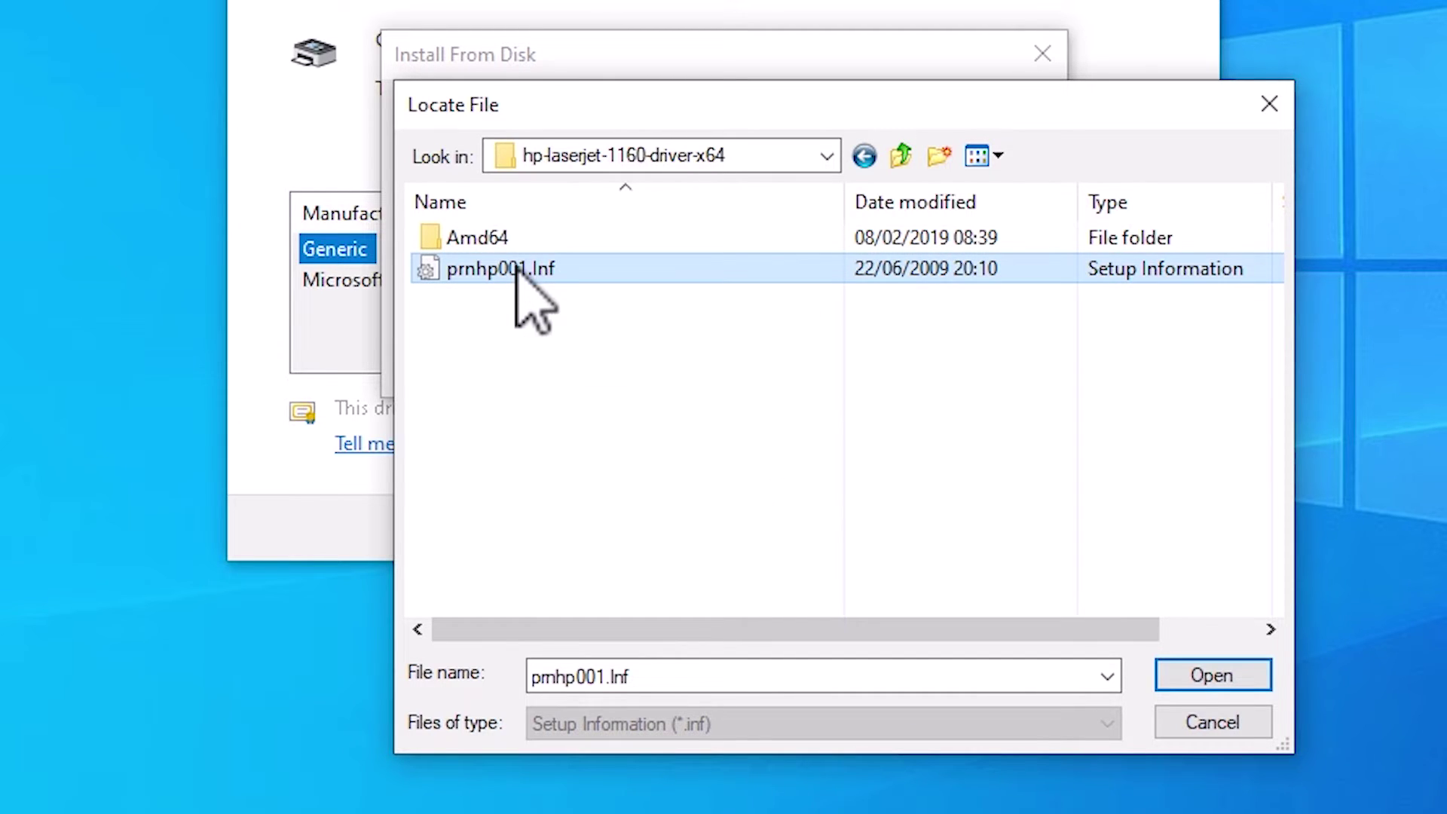
pyautogui.click(1243, 677)
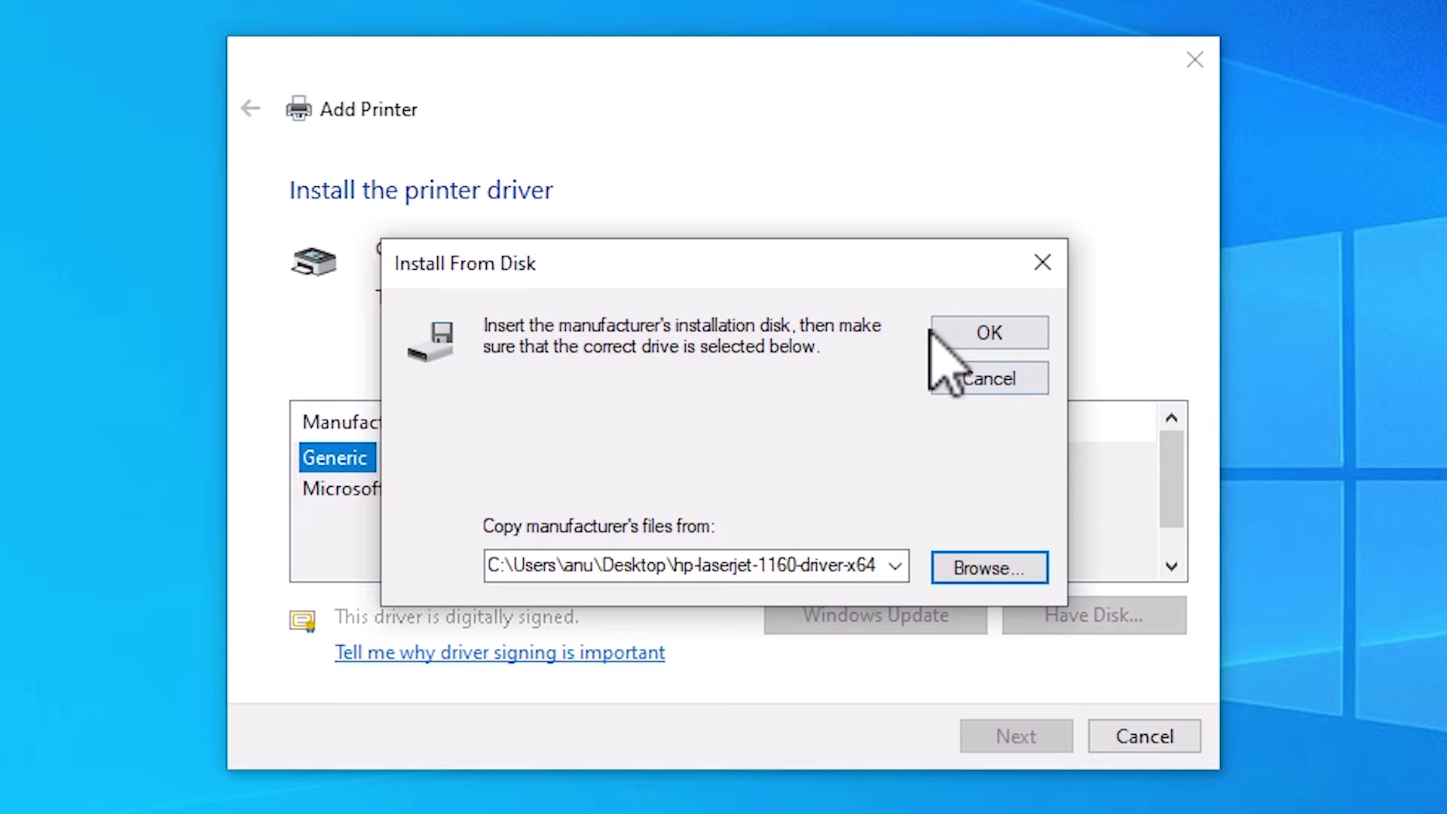
# Step: Install HP LaserJet 1160 under its suggested name, with 'Do not share this printer' chosen
pyautogui.click(930, 334)
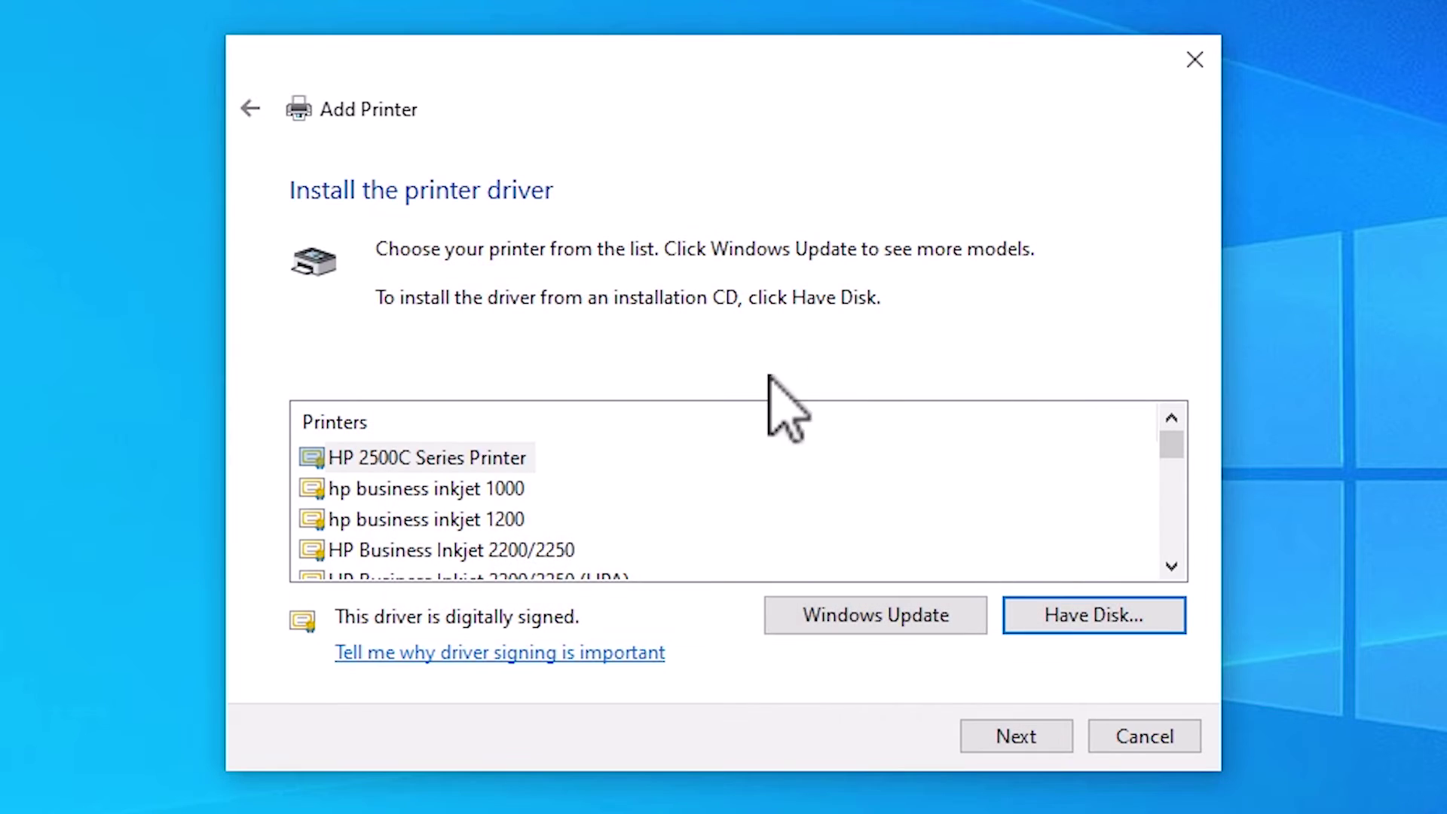
pyautogui.scroll(-1, 581, 468)
pyautogui.scroll(-2, 566, 475)
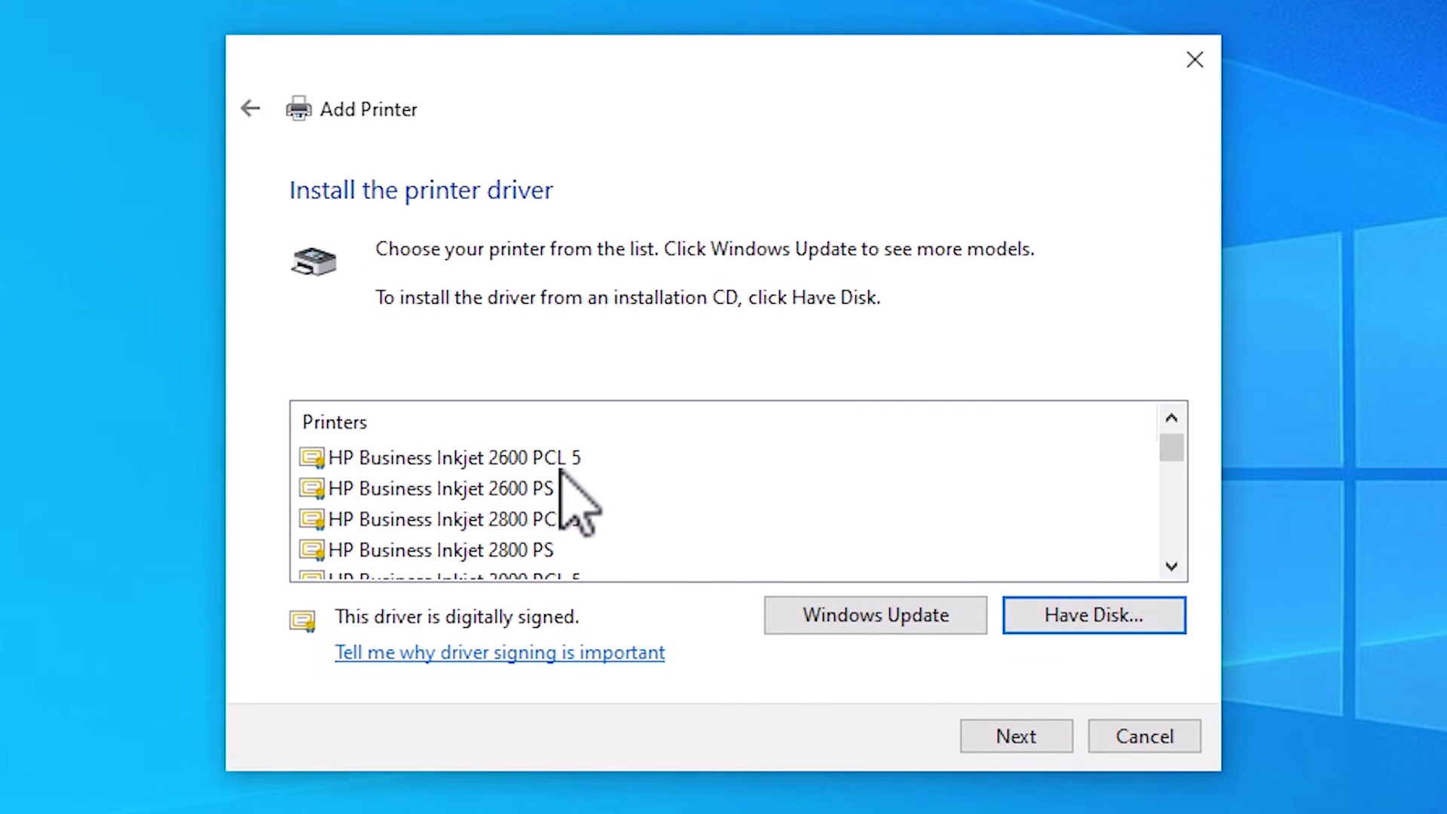
pyautogui.scroll(-1, 563, 475)
pyautogui.scroll(-1, 563, 474)
pyautogui.scroll(-1, 562, 474)
pyautogui.scroll(-1, 562, 474)
pyautogui.scroll(-3, 562, 474)
pyautogui.scroll(-2, 562, 474)
pyautogui.scroll(-3, 563, 474)
pyautogui.scroll(-2, 563, 474)
pyautogui.scroll(-3, 544, 475)
pyautogui.scroll(-2, 532, 475)
pyautogui.click(378, 458)
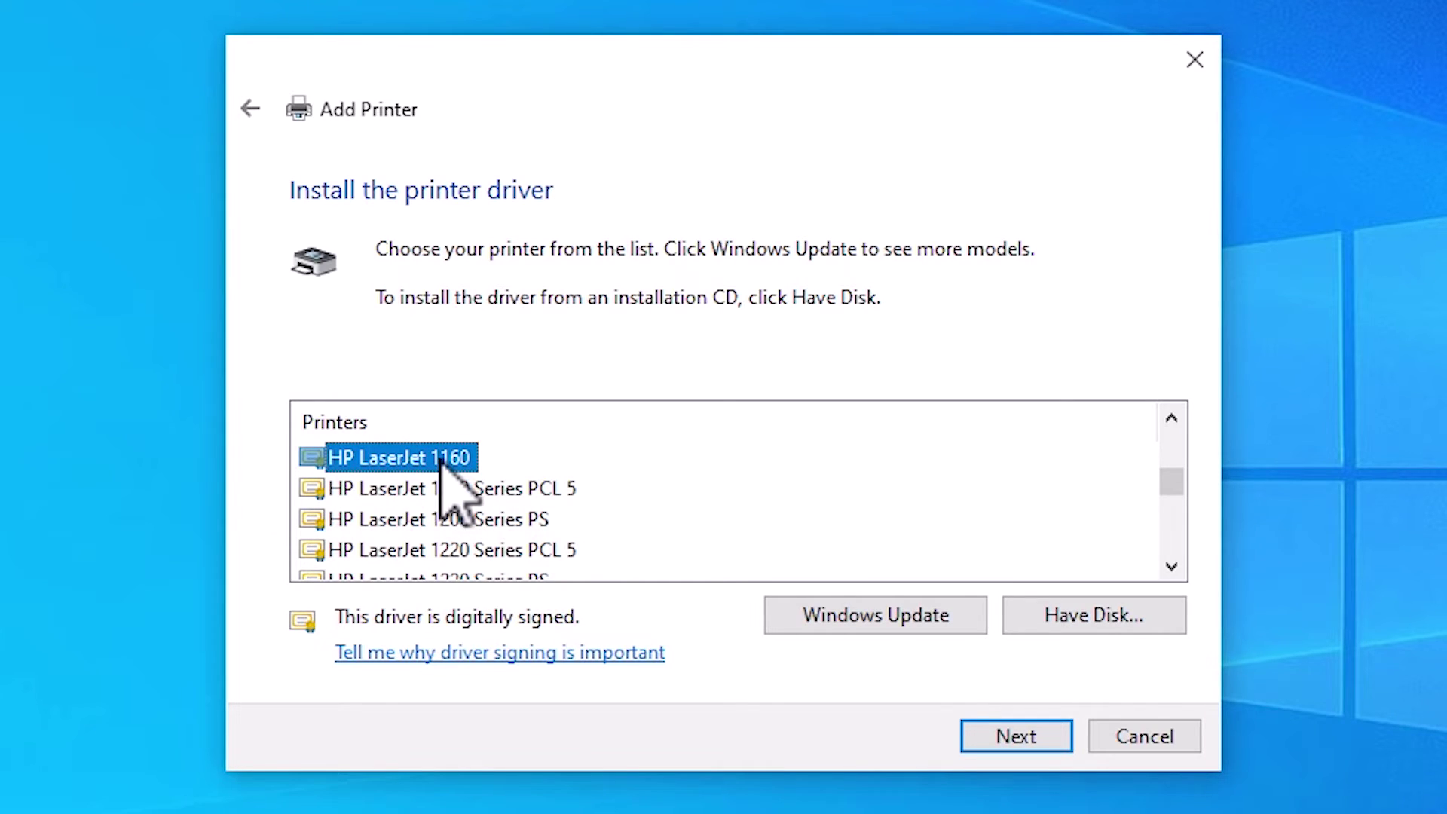
pyautogui.click(1035, 744)
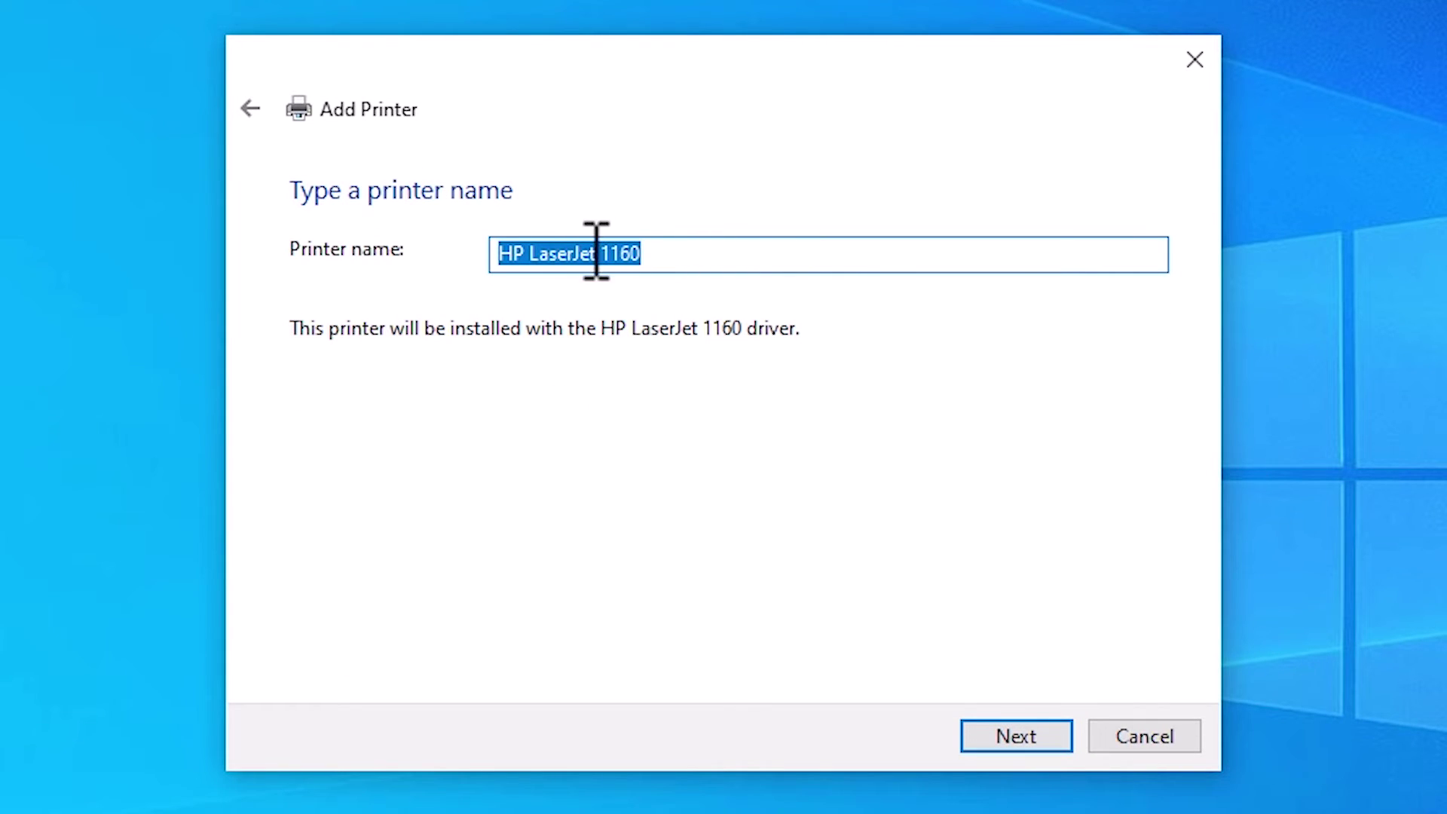
pyautogui.click(995, 744)
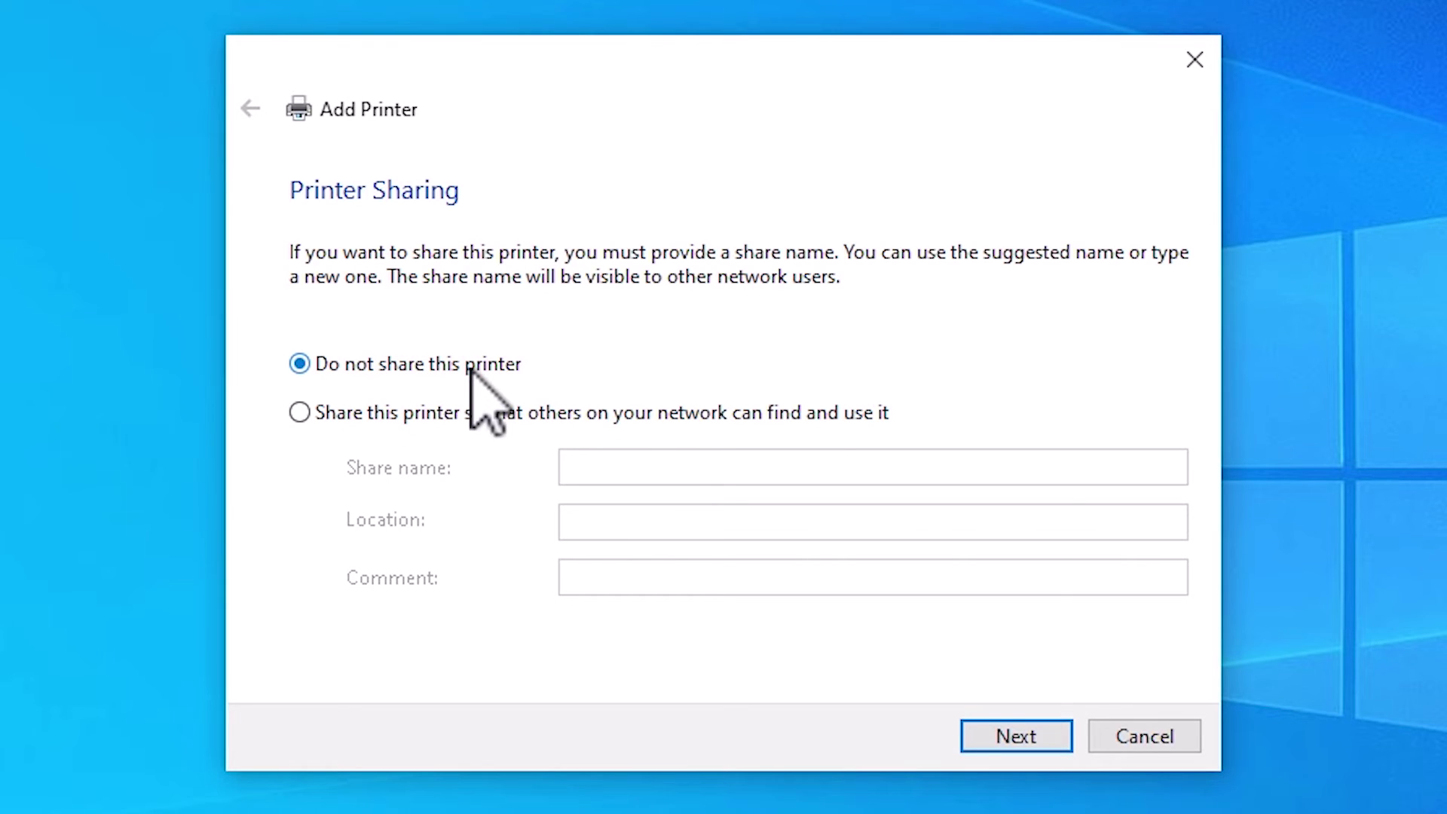
pyautogui.click(1049, 737)
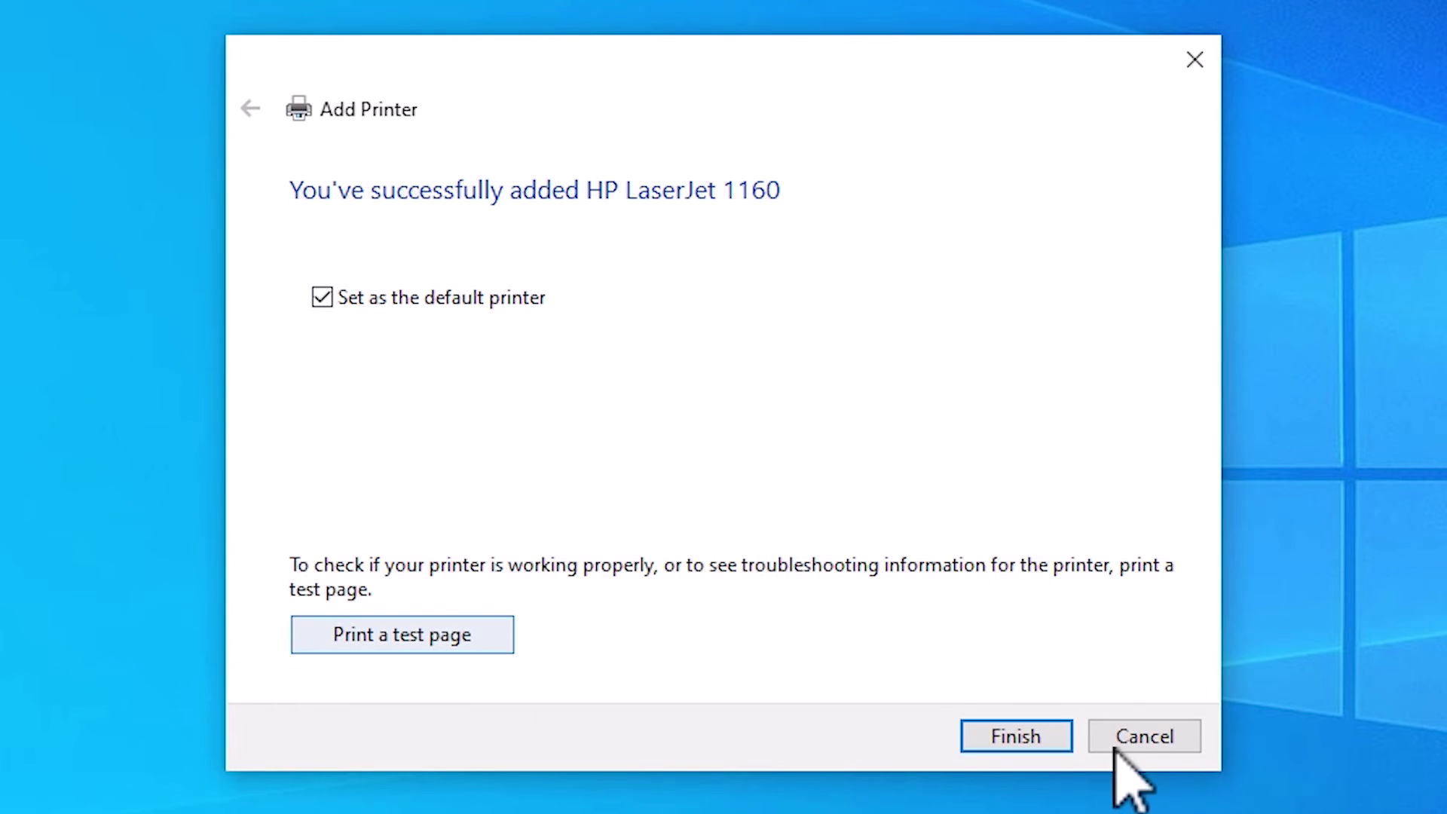
# Step: Finish the wizard with HP LaserJet 1160 as default, then open Printers & scanners from Start
pyautogui.click(1038, 747)
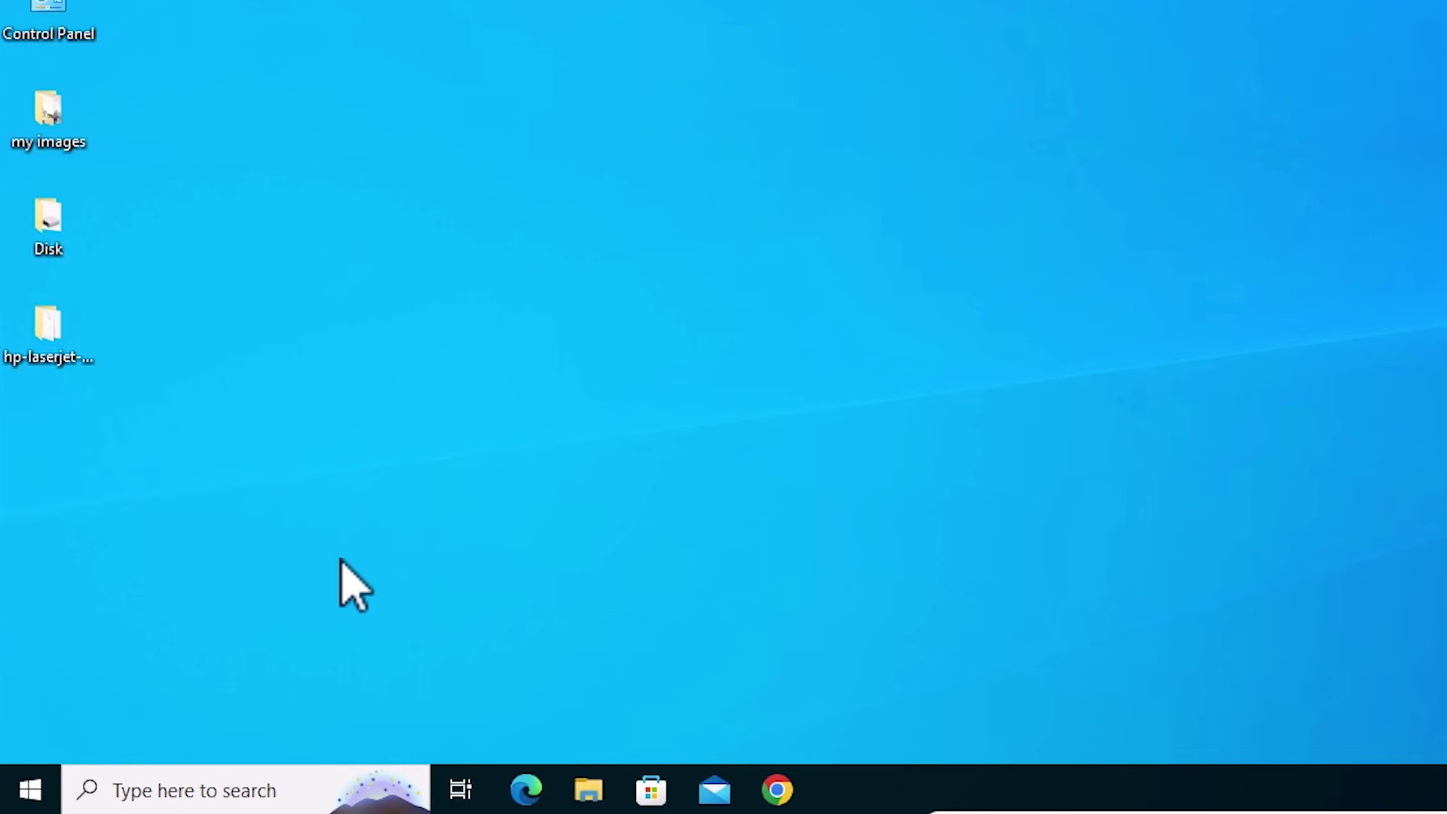
pyautogui.click(30, 791)
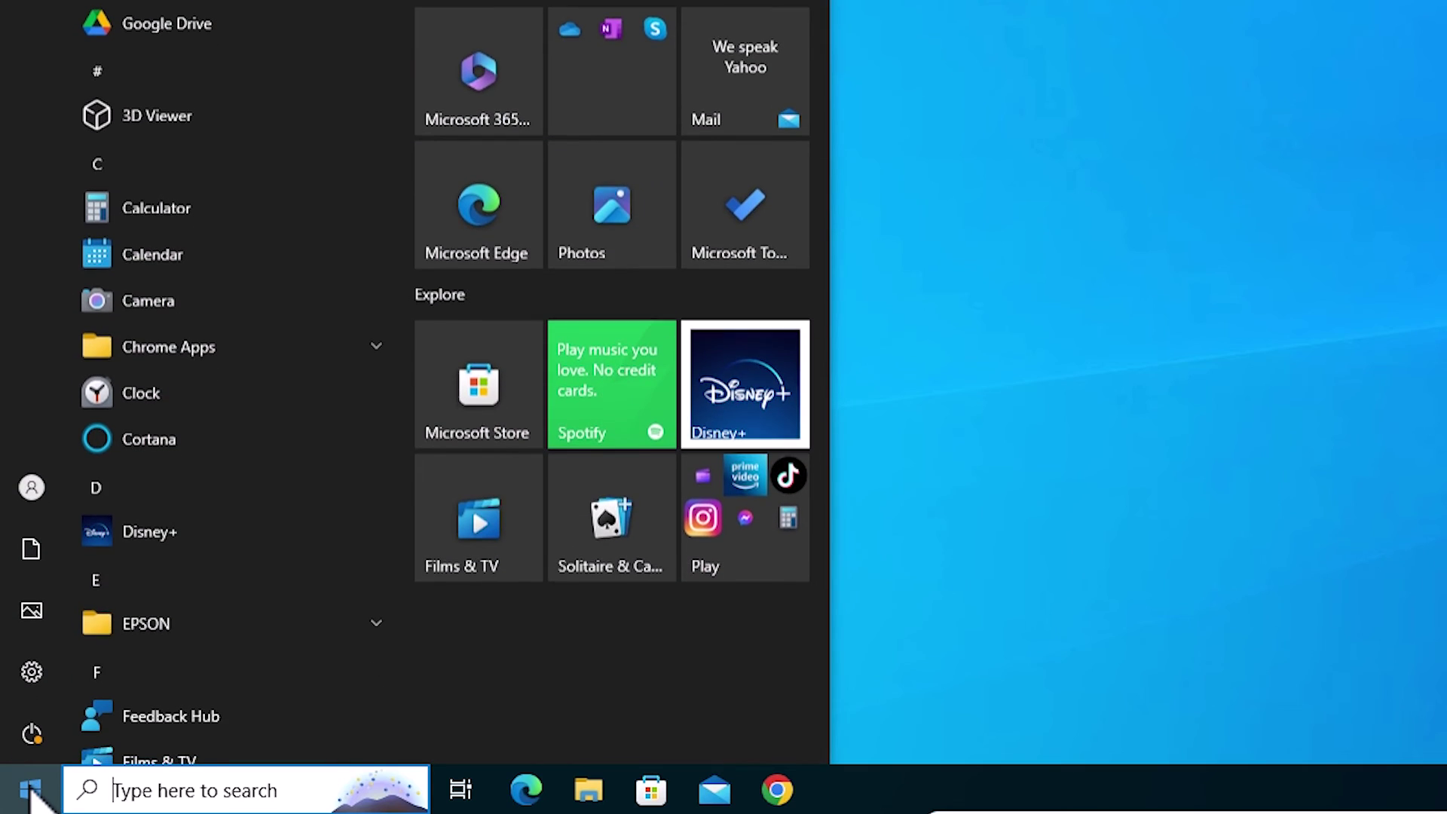
pyautogui.write('pr')
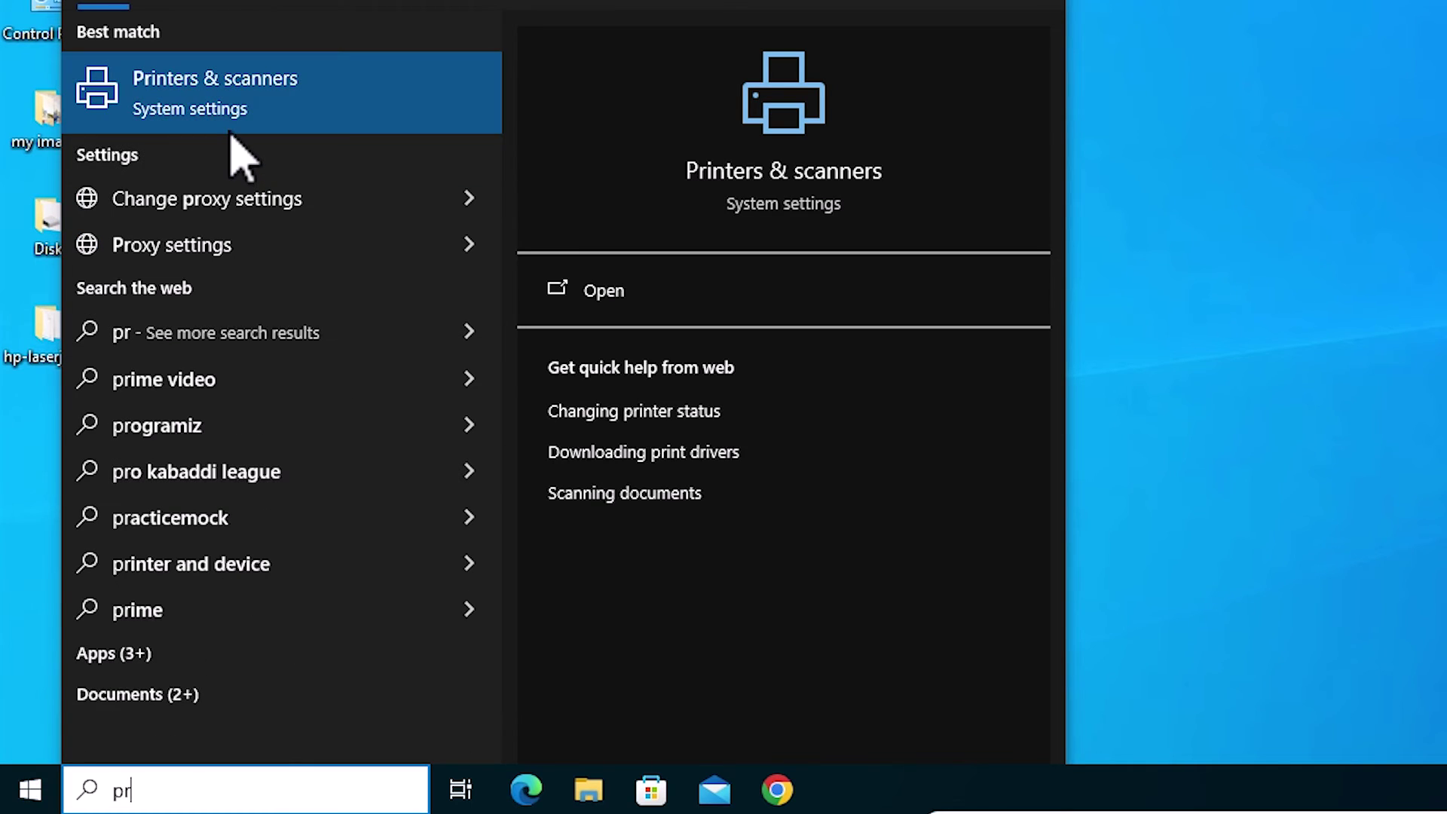
pyautogui.click(232, 126)
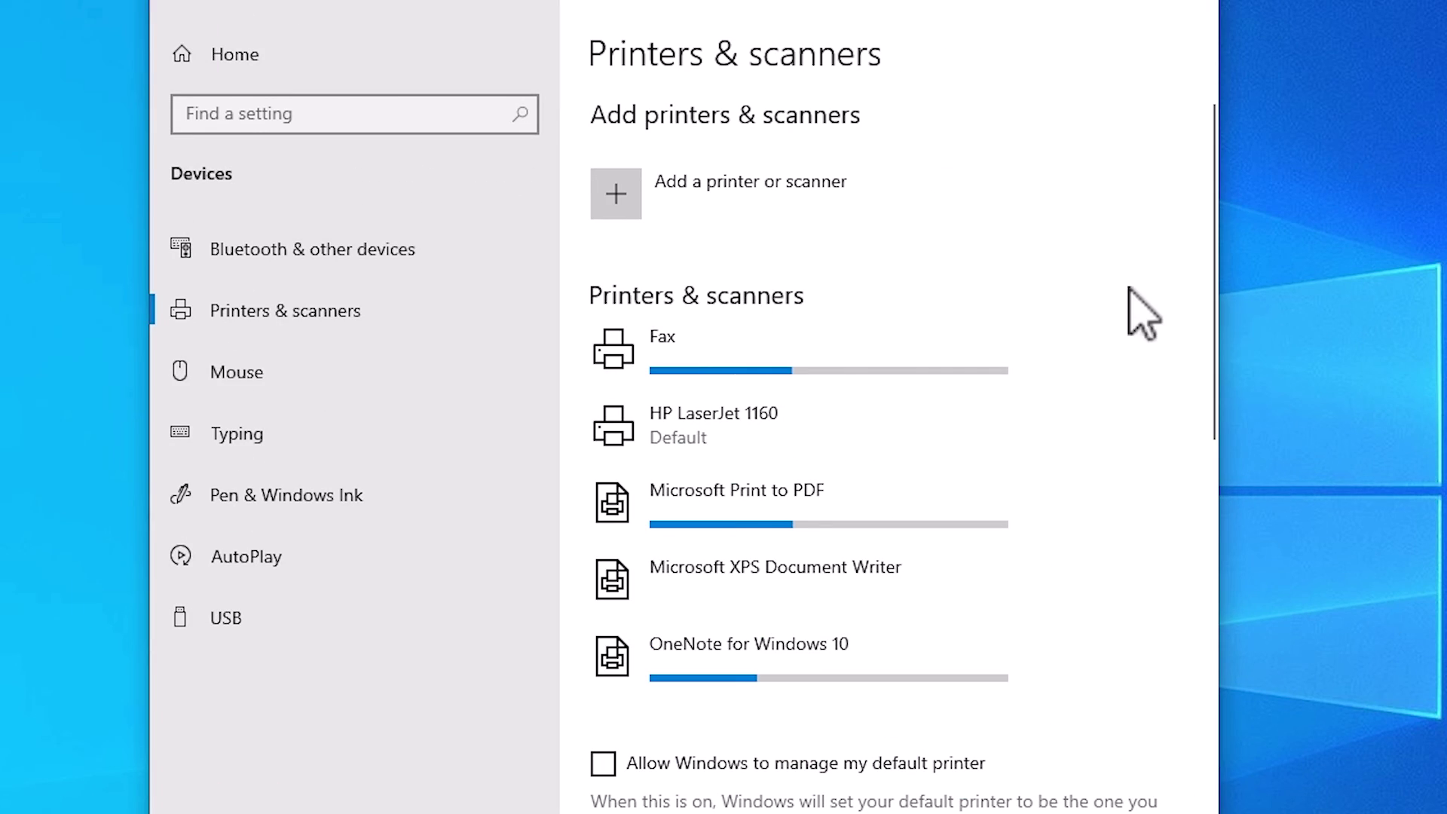